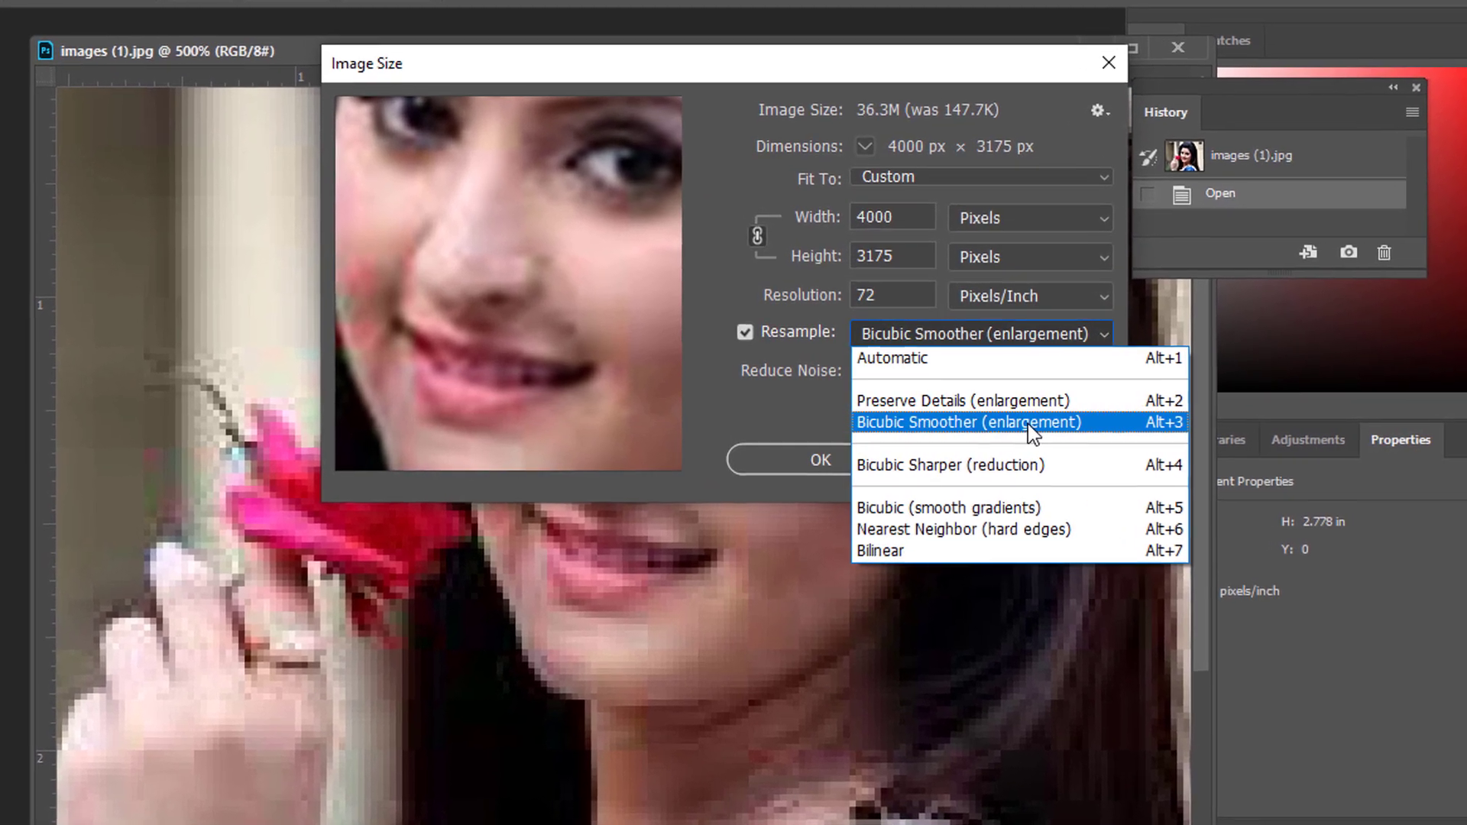
- Keep Bicubic Smoother (enlargement) resampling and close the Image Size settings
click(1029, 425)
click(913, 304)
text(300)
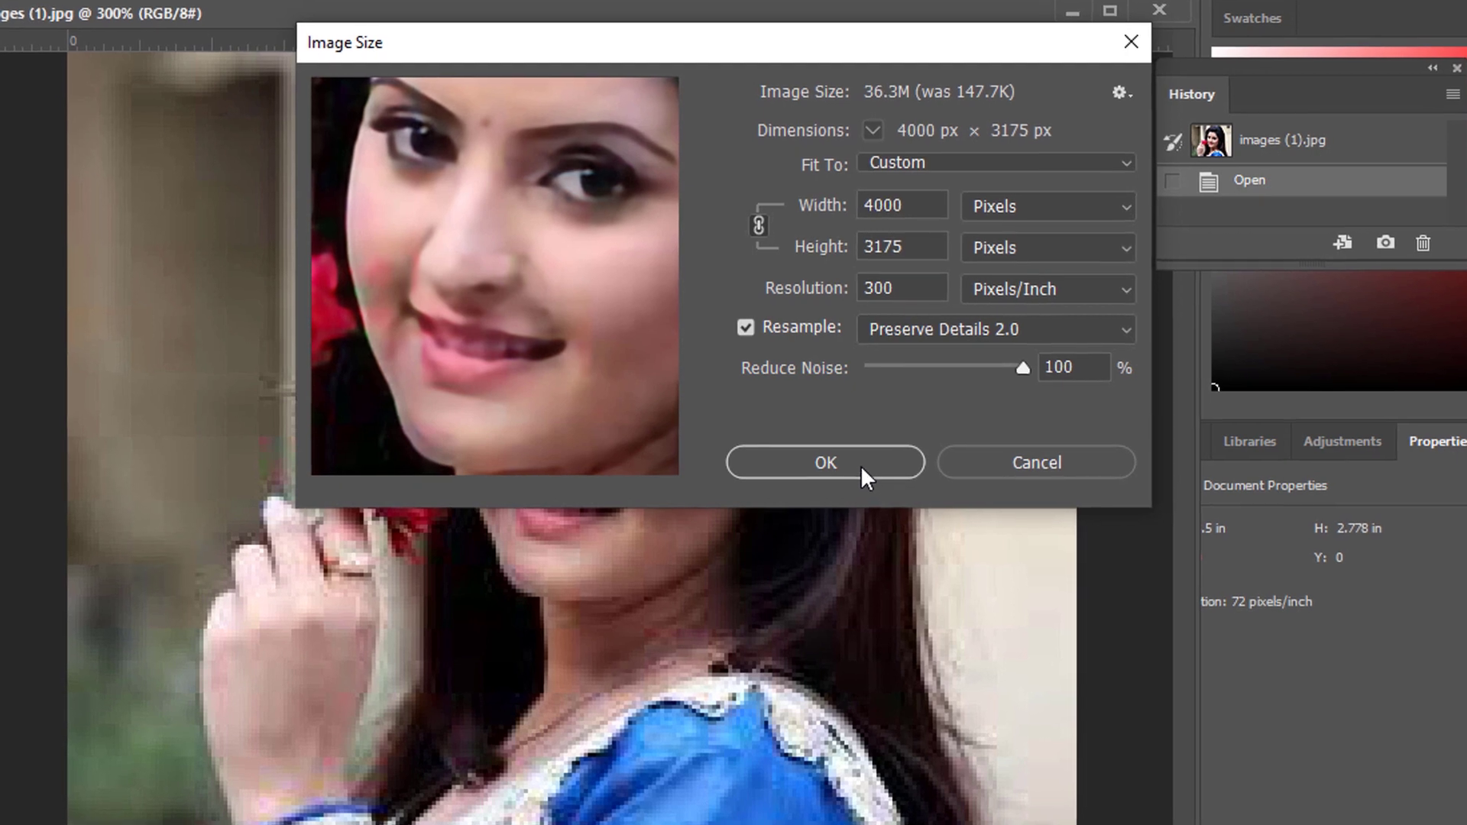
click(862, 466)
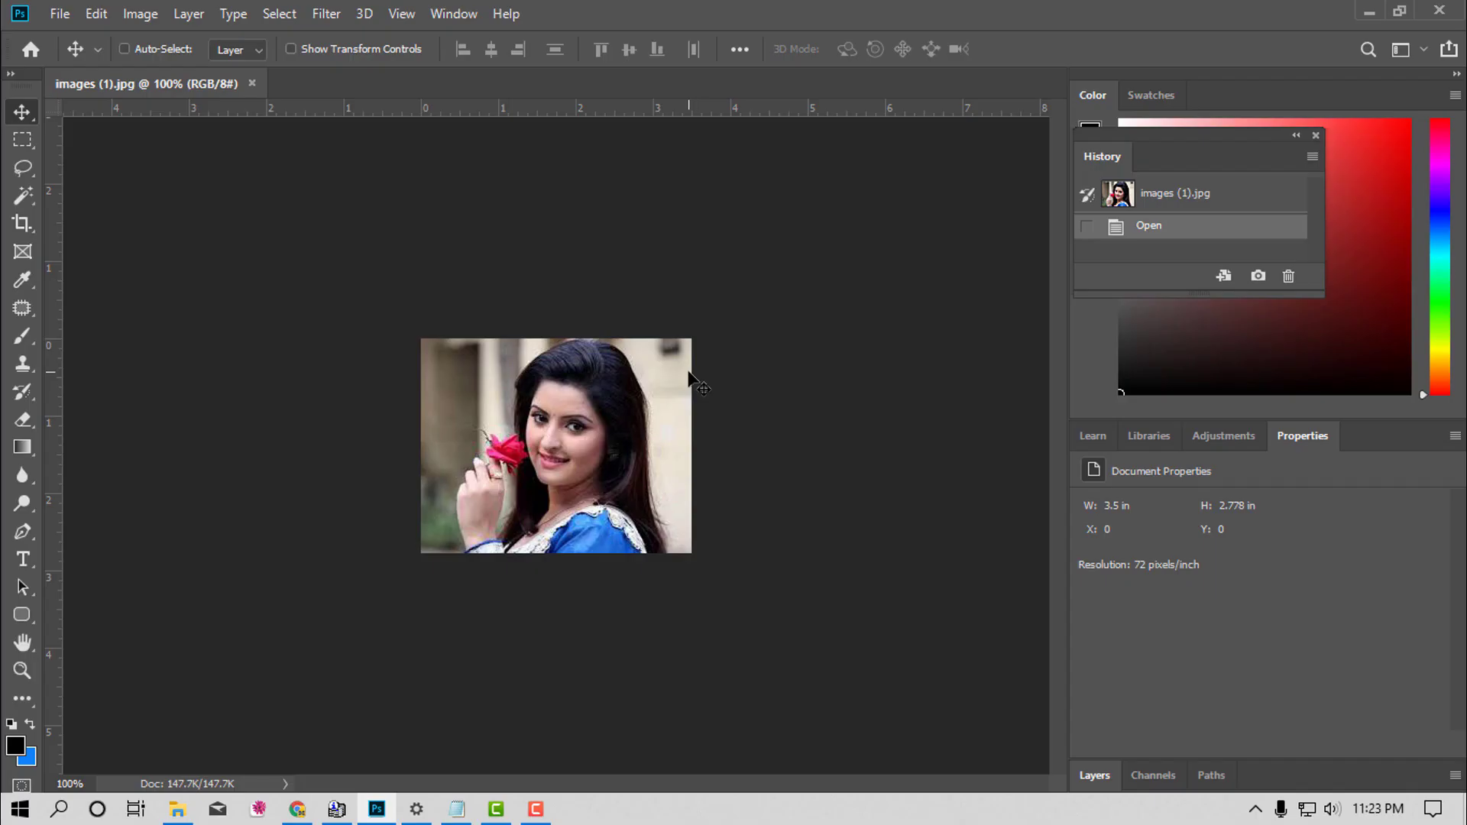
- Zoom the portrait to 500%, float it in its own window, and bring up Image Size
key(ctrl+plus)
key(ctrl+plus)
key(ctrl+plus)
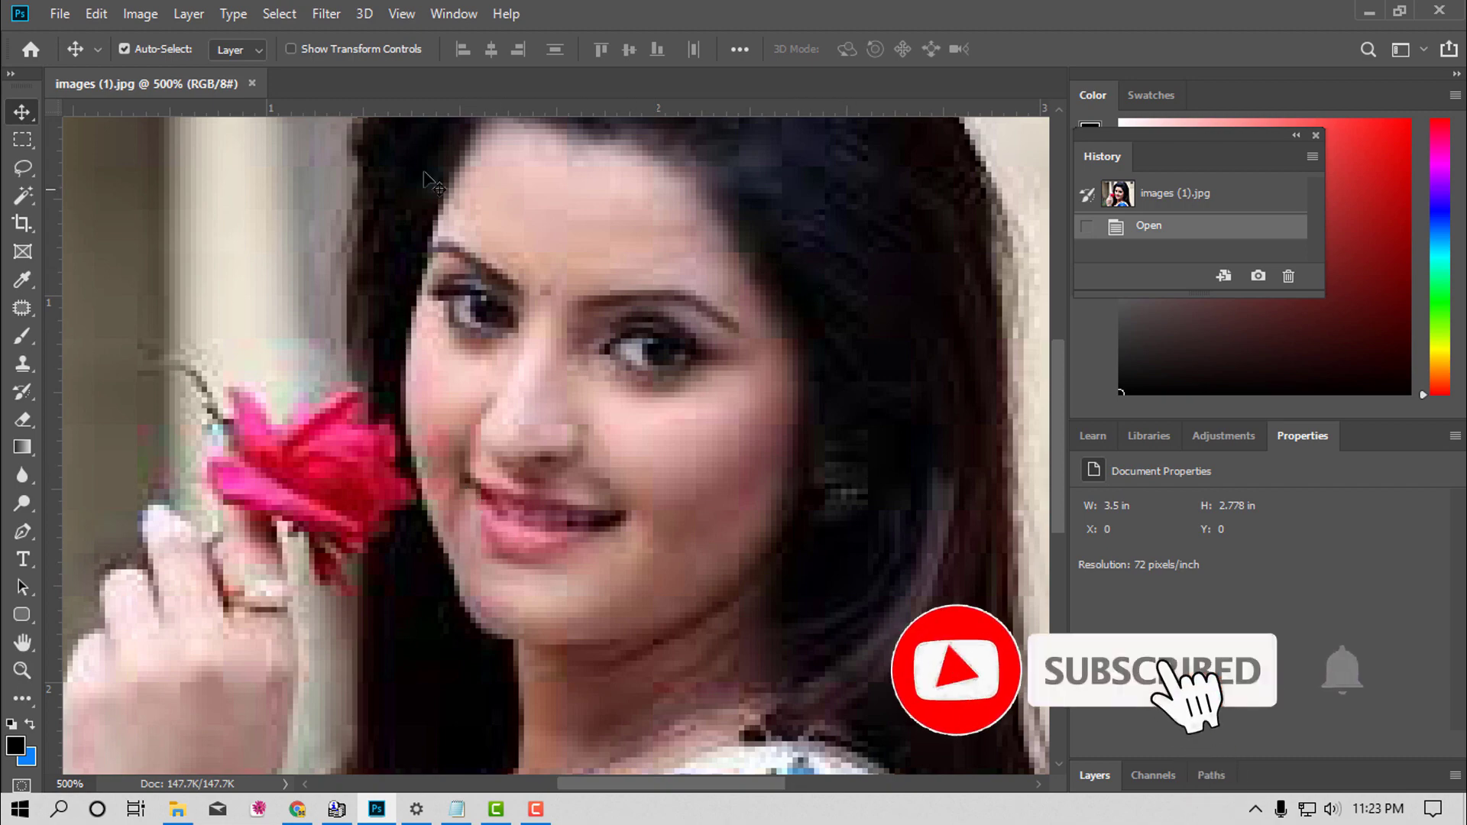
drag(165, 83, 485, 159)
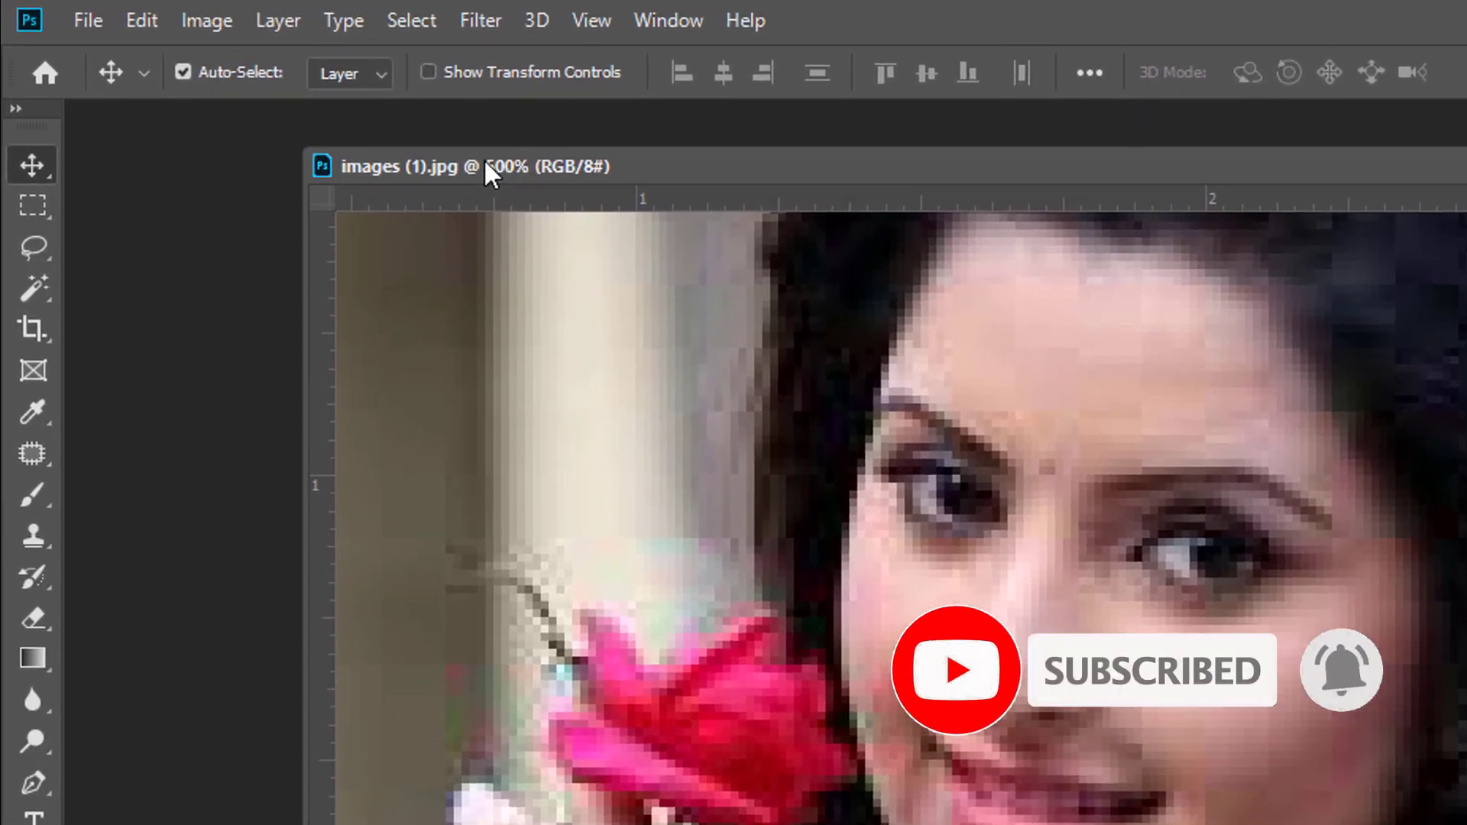
right_click(485, 164)
click(586, 207)
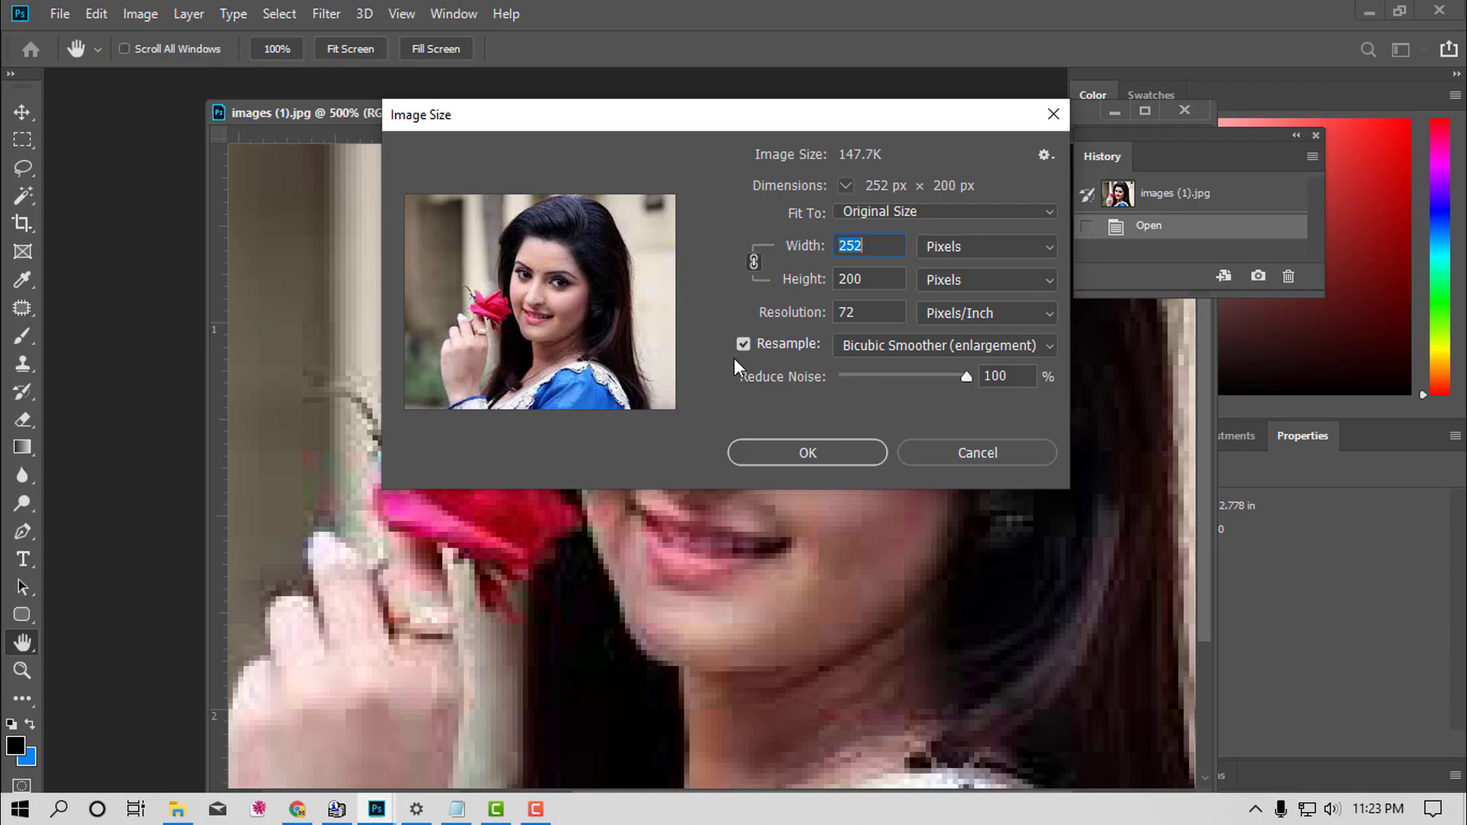
- Cancel Image Size and move the floating portrait window up and left
click(1053, 115)
key(v)
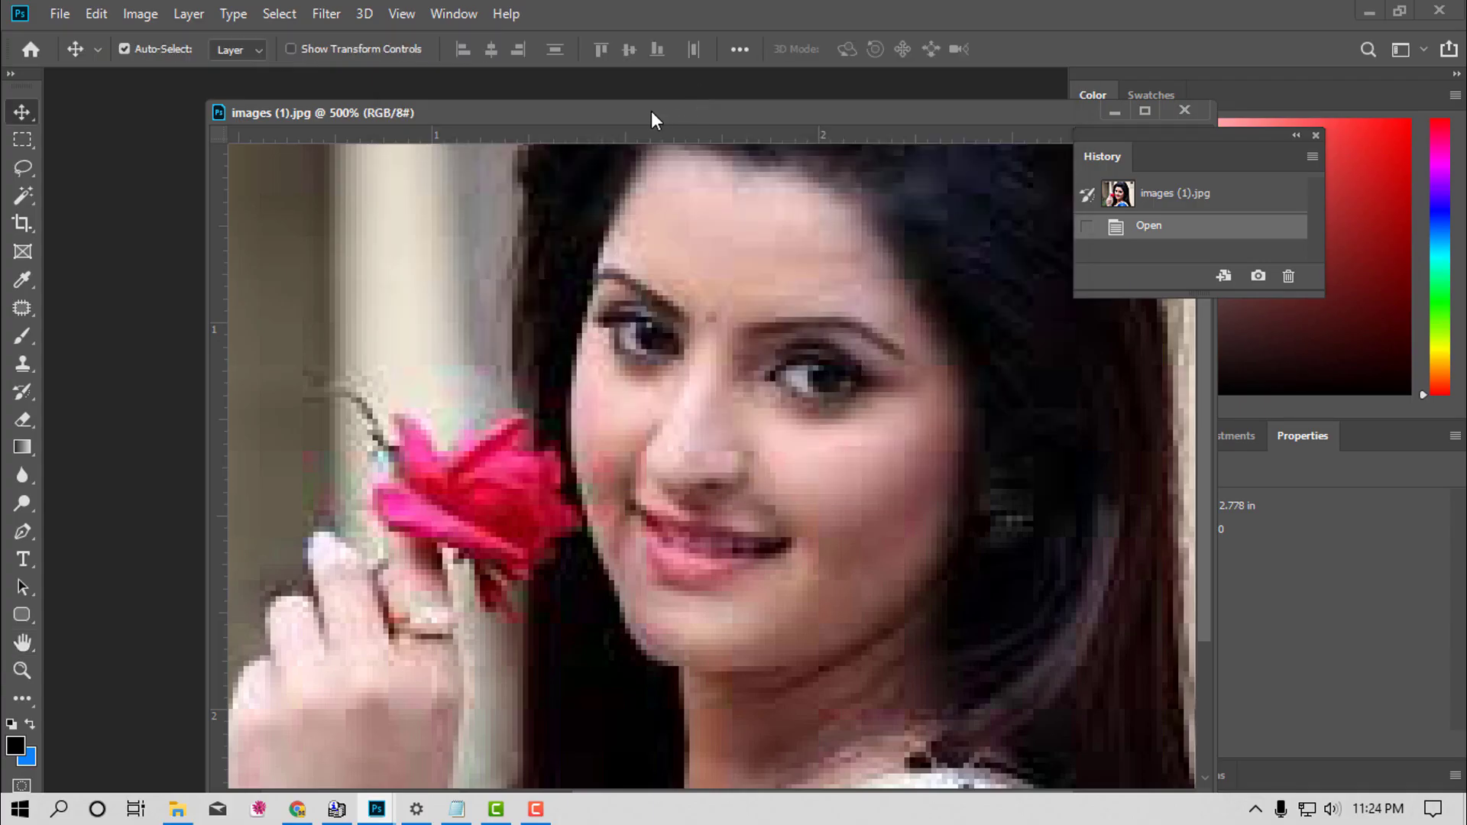
drag(651, 111, 577, 102)
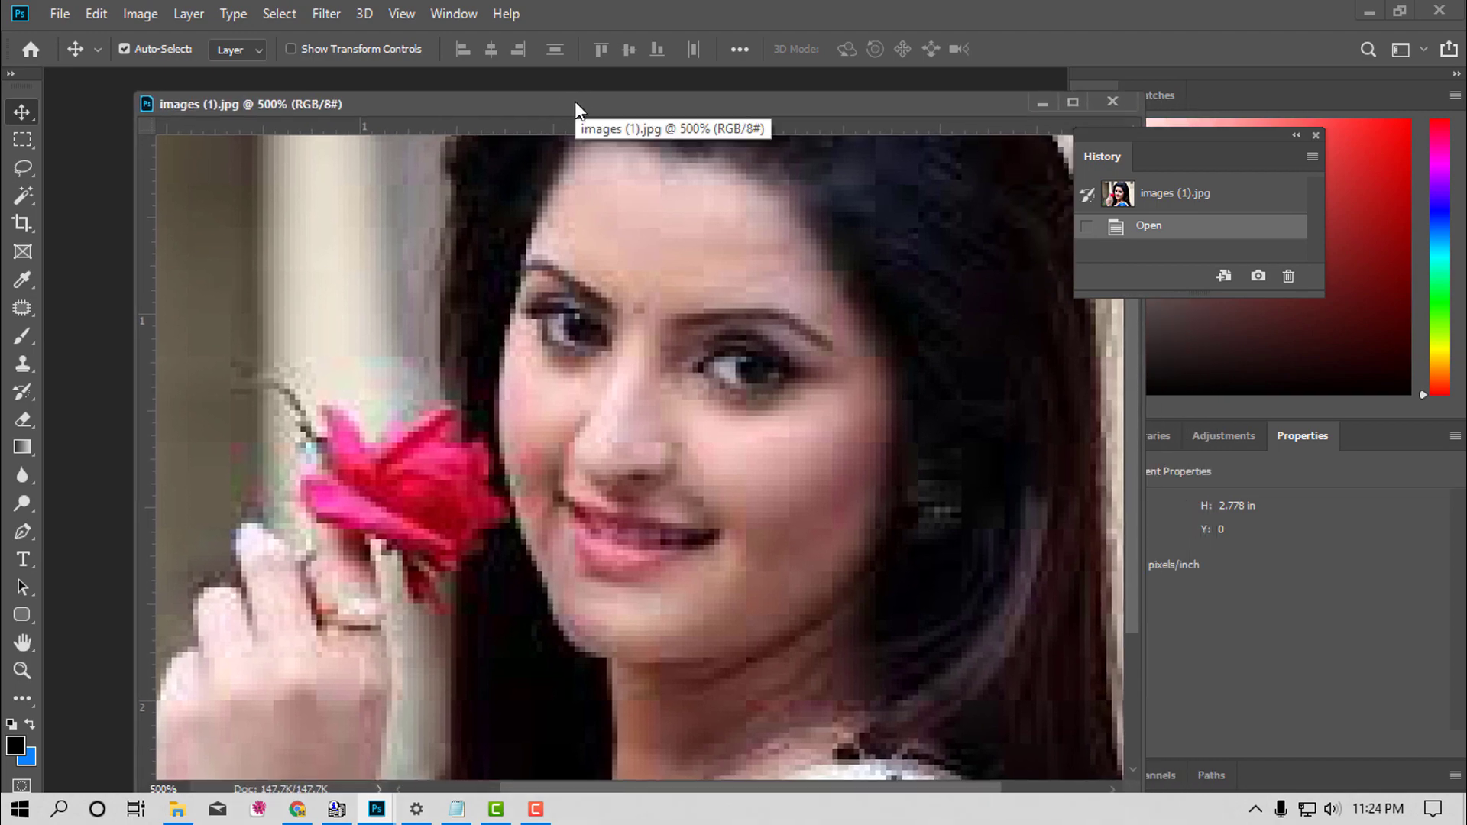
- Reopen Image Size, keep Bicubic Smoother (enlargement), and close without resizing
key(ctrl+alt+i)
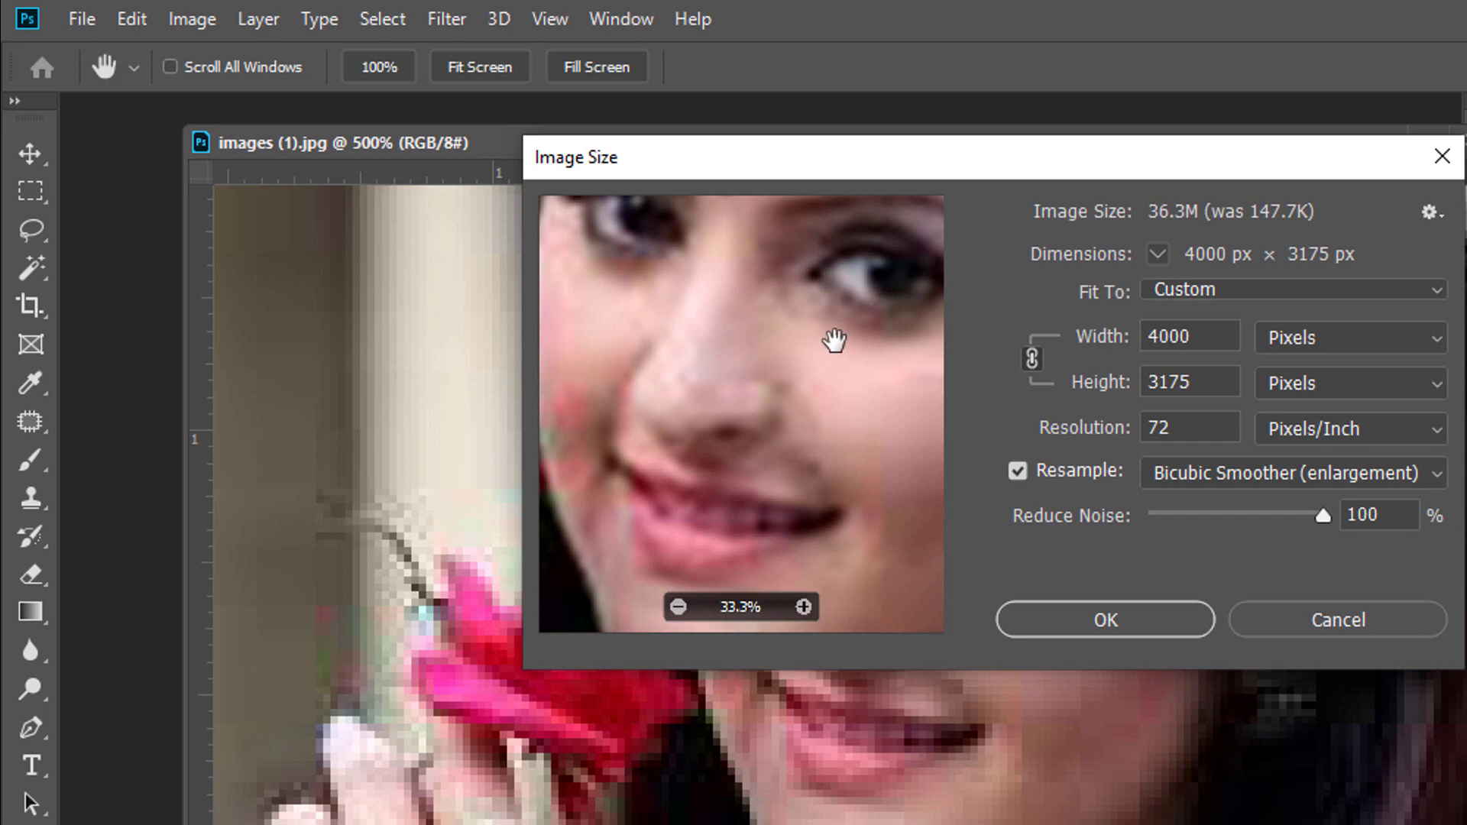
mouse_move(575, 467)
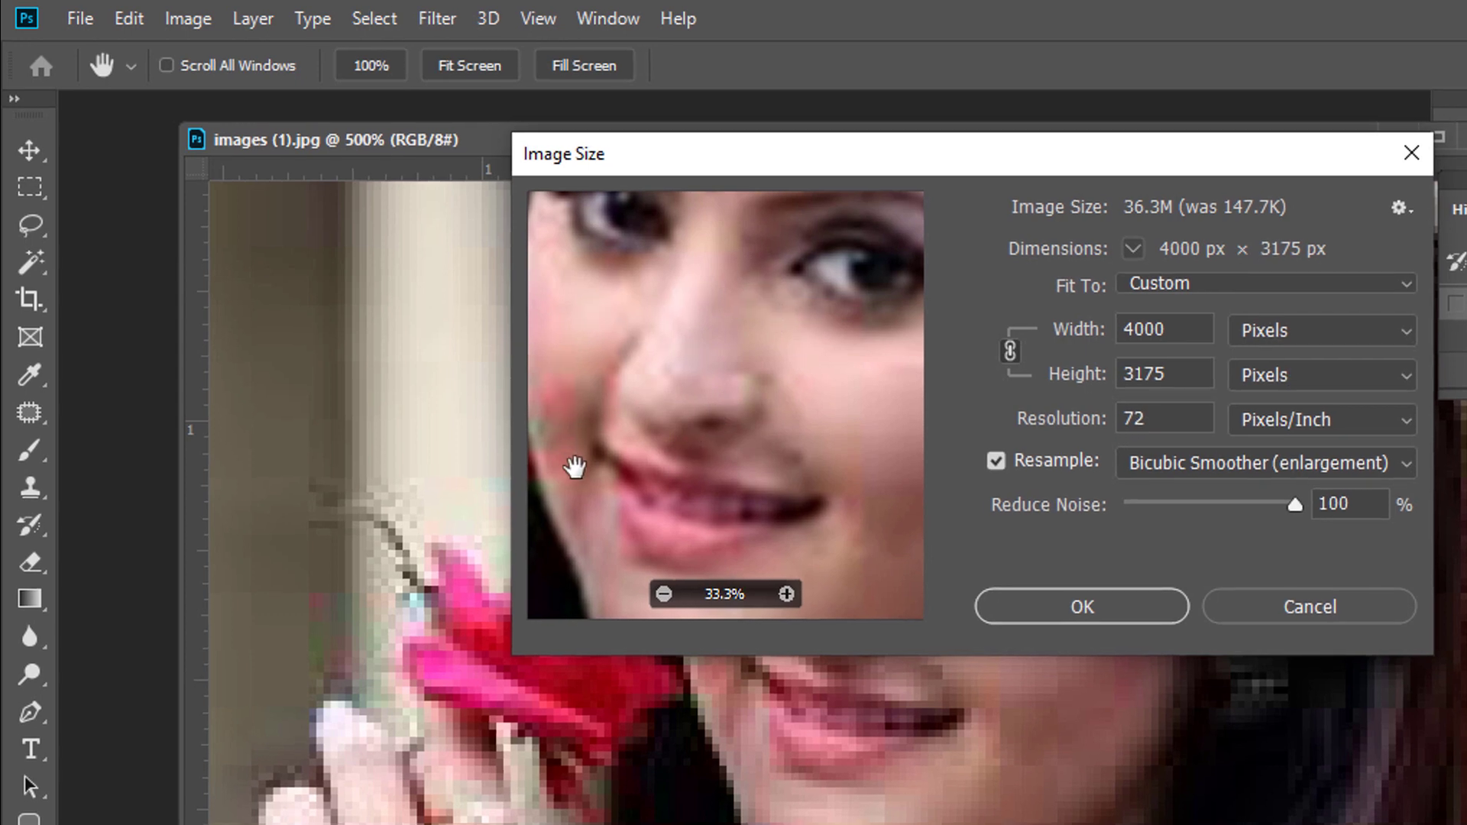
click(1398, 461)
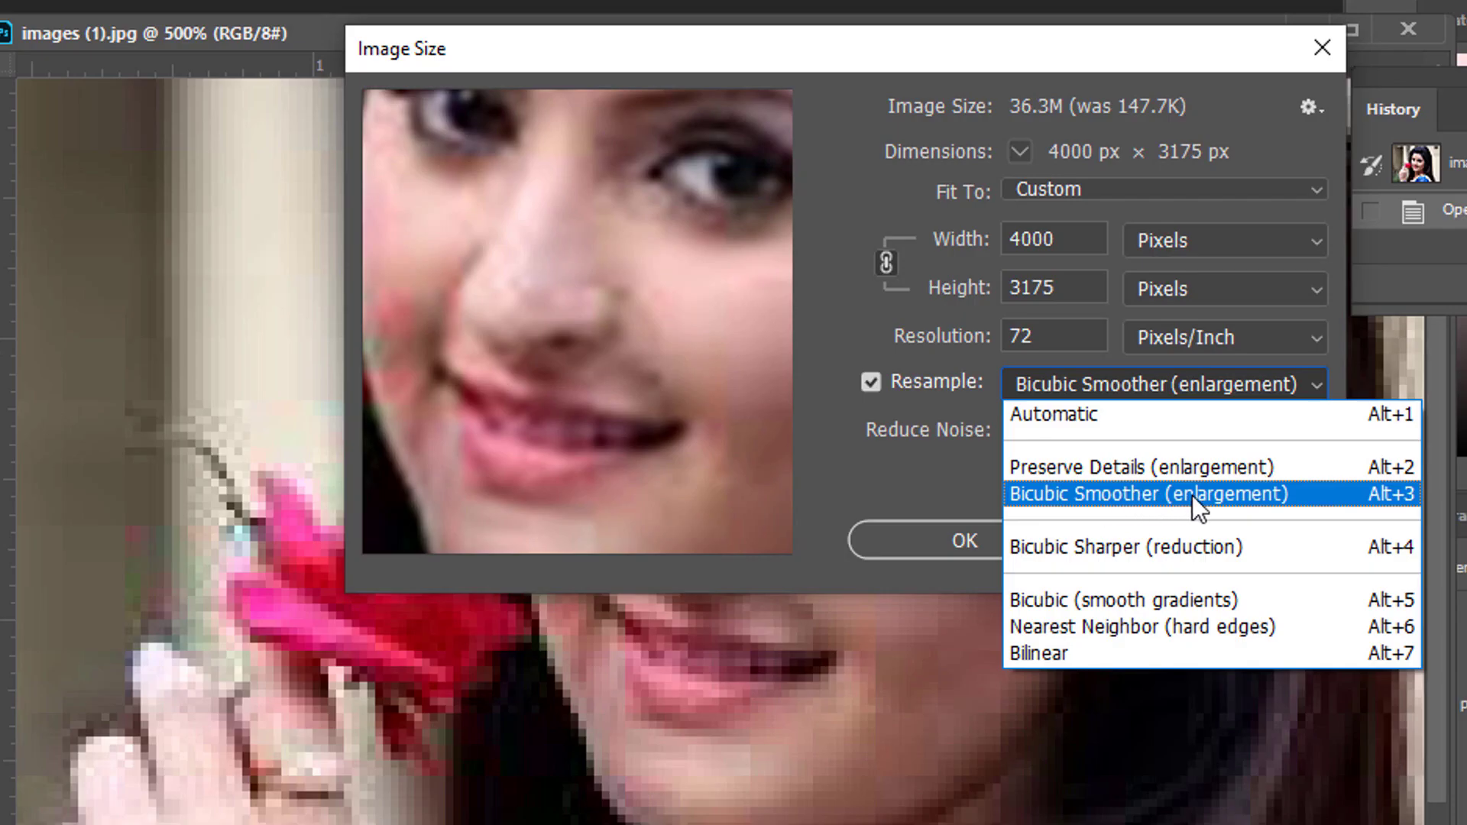
click(1222, 495)
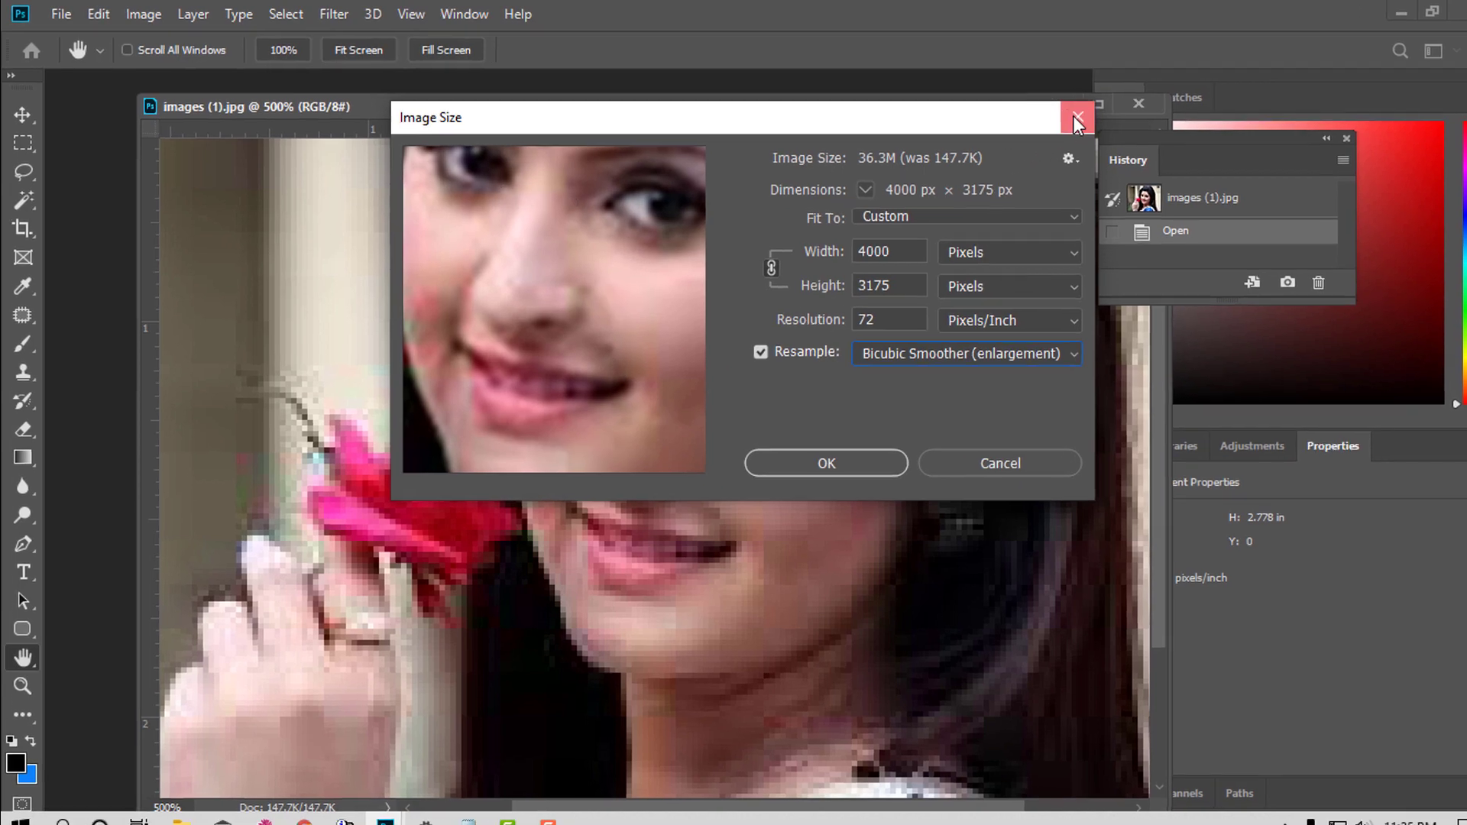
click(1054, 114)
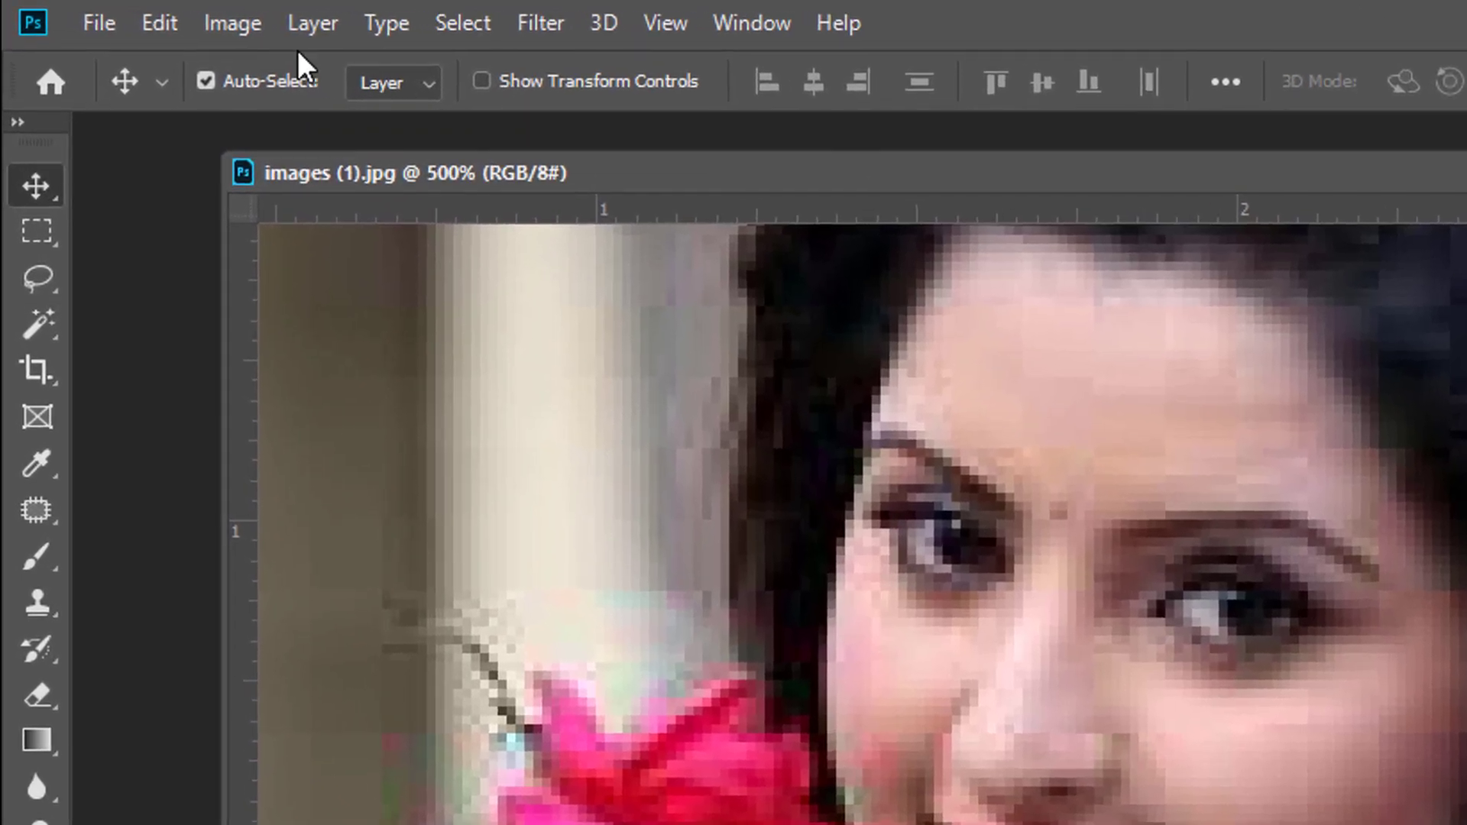
- Enable Preserve Details 2.0 Upscale under Edit > Preferences > Technology Previews
click(143, 21)
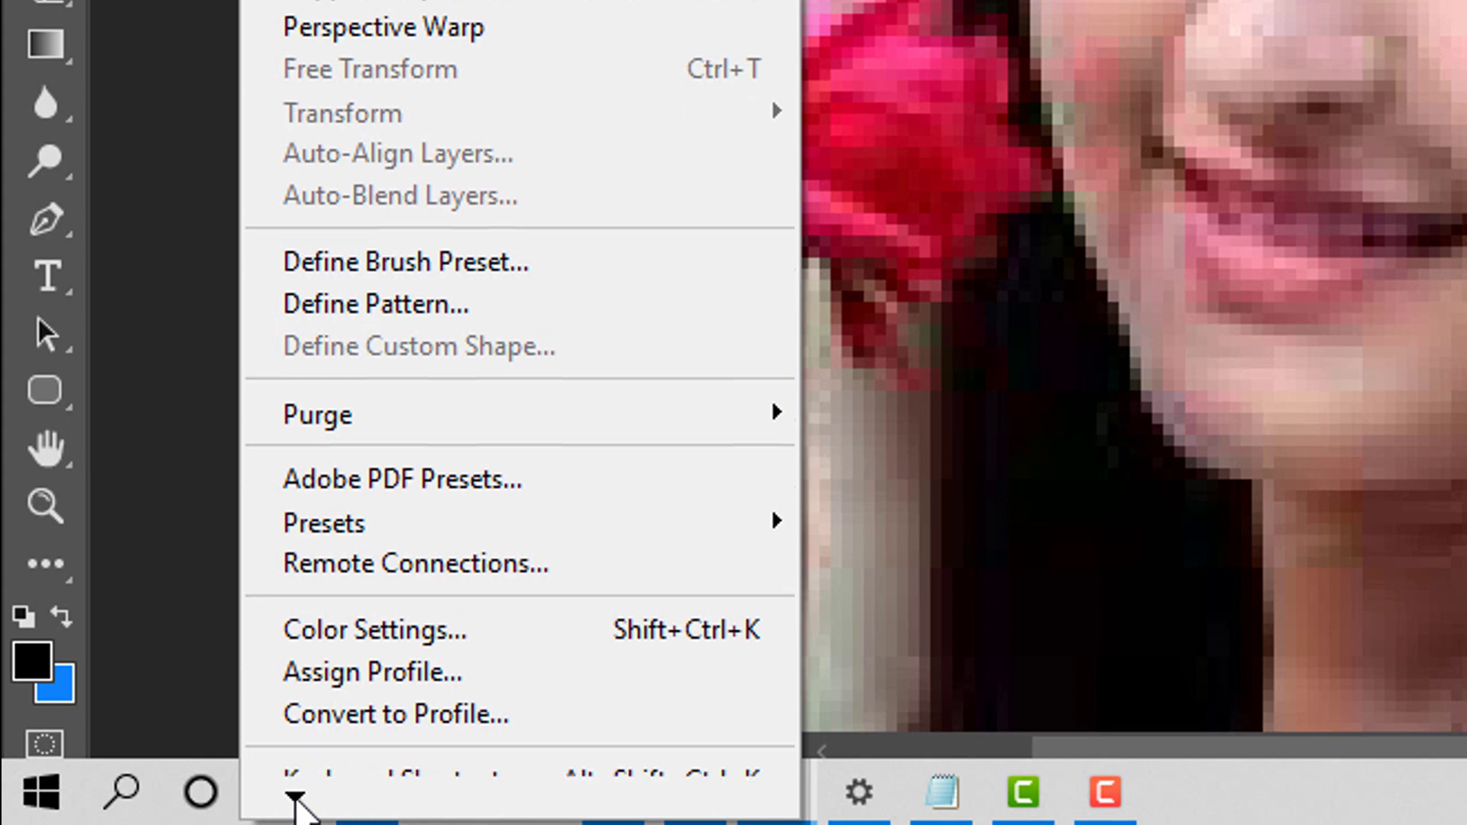
mouse_move(295, 796)
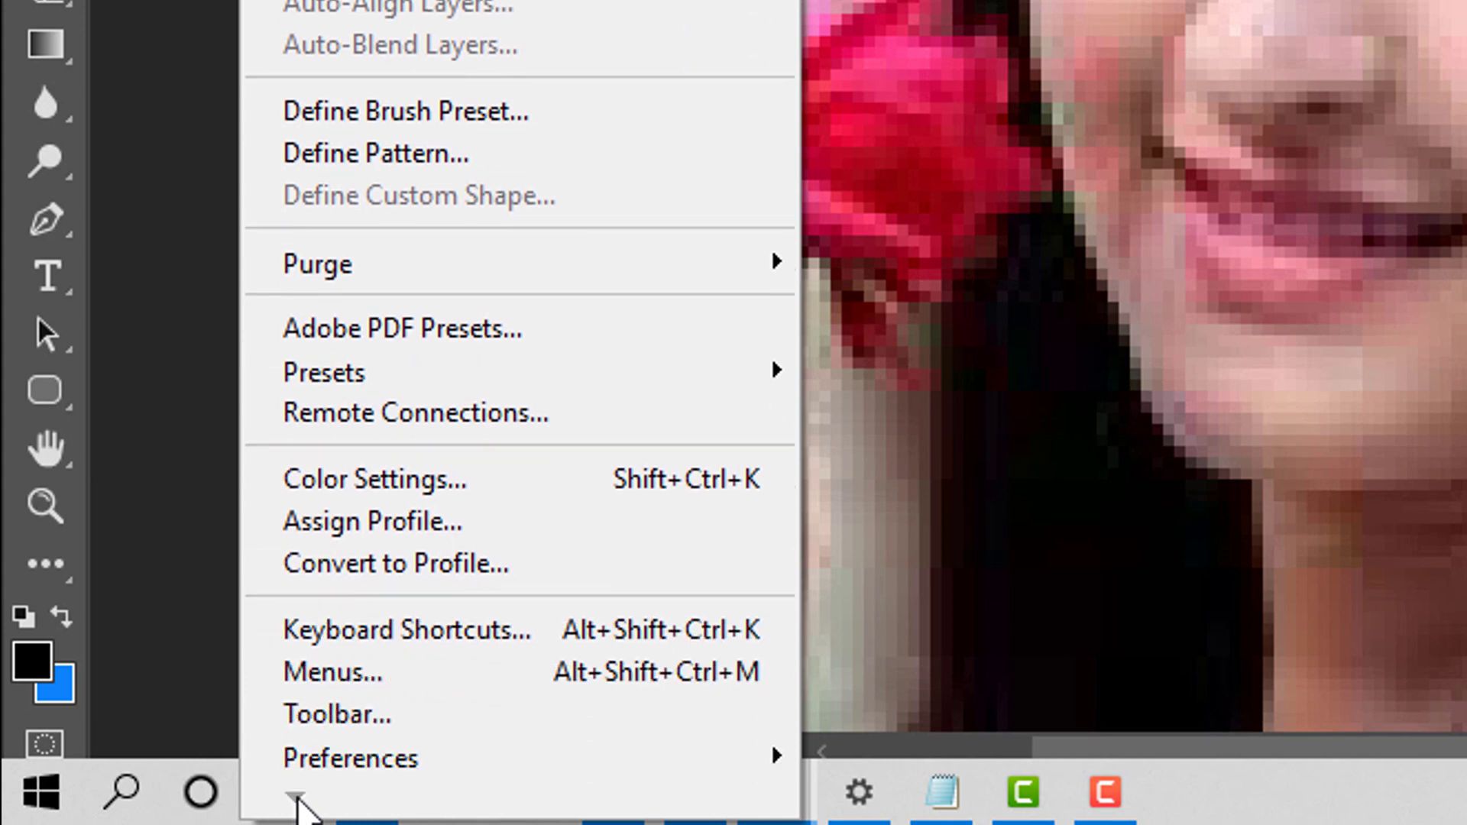
mouse_move(351, 758)
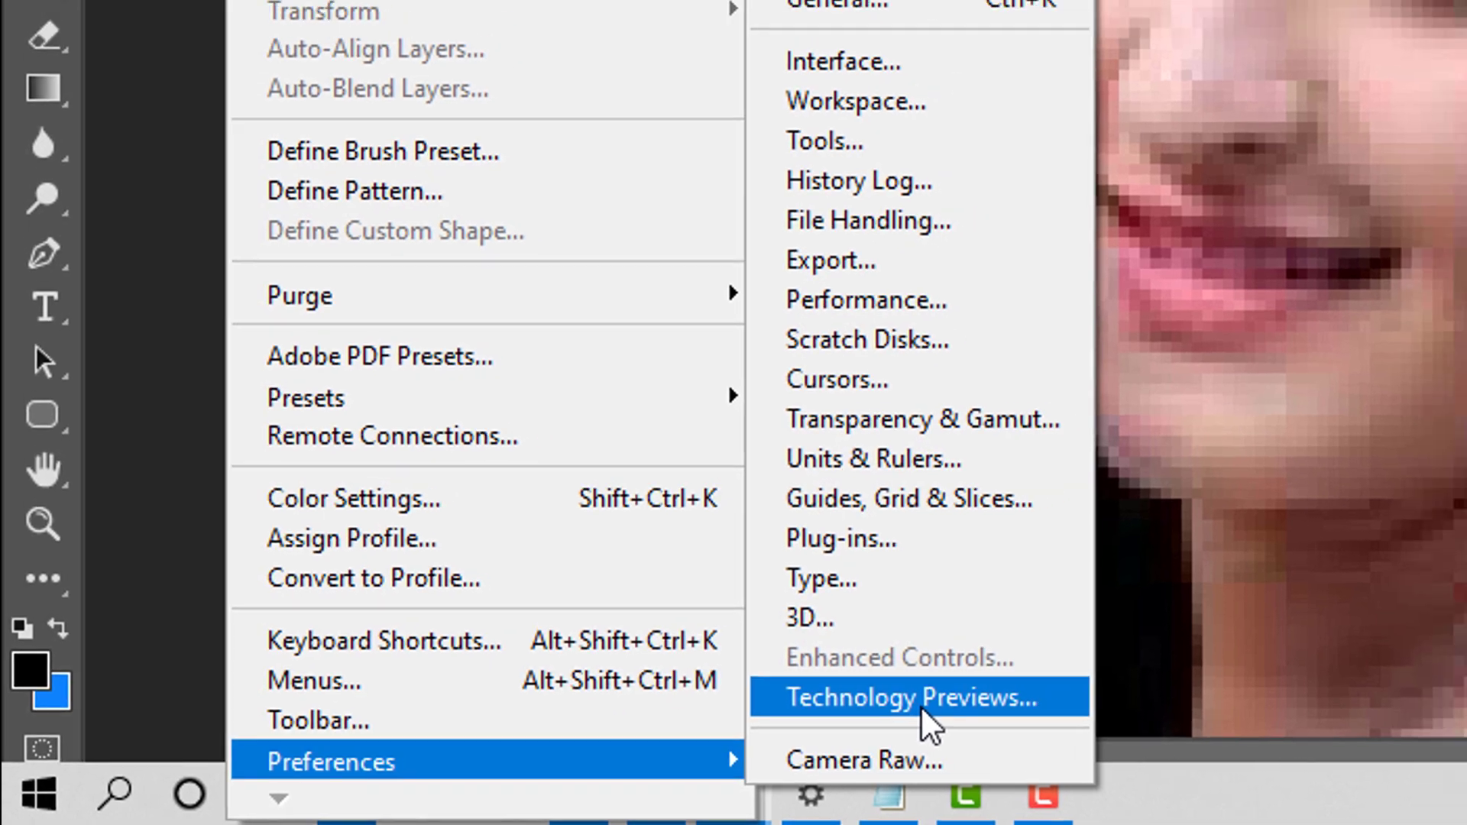
click(543, 756)
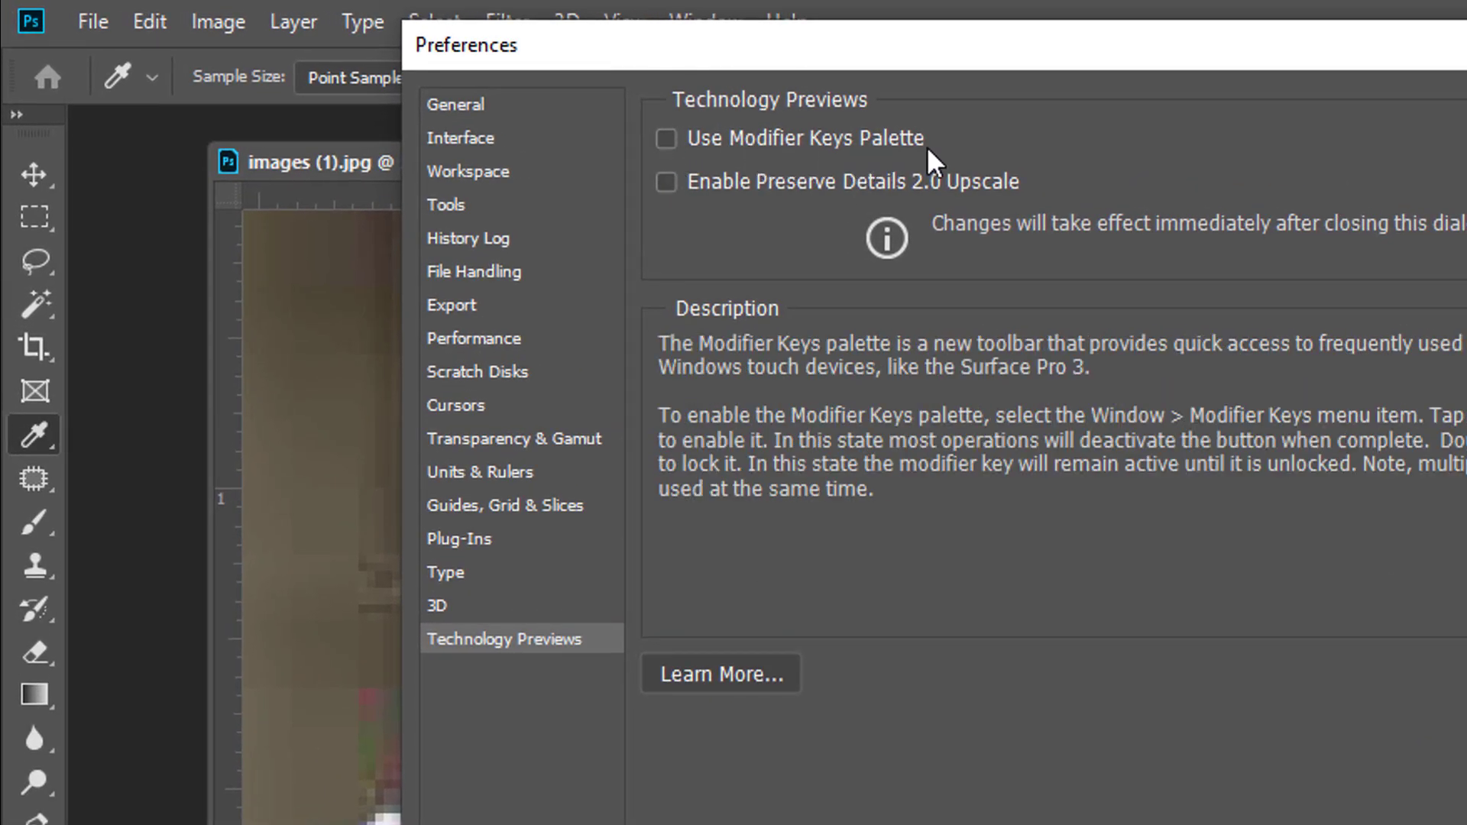
mouse_move(527, 214)
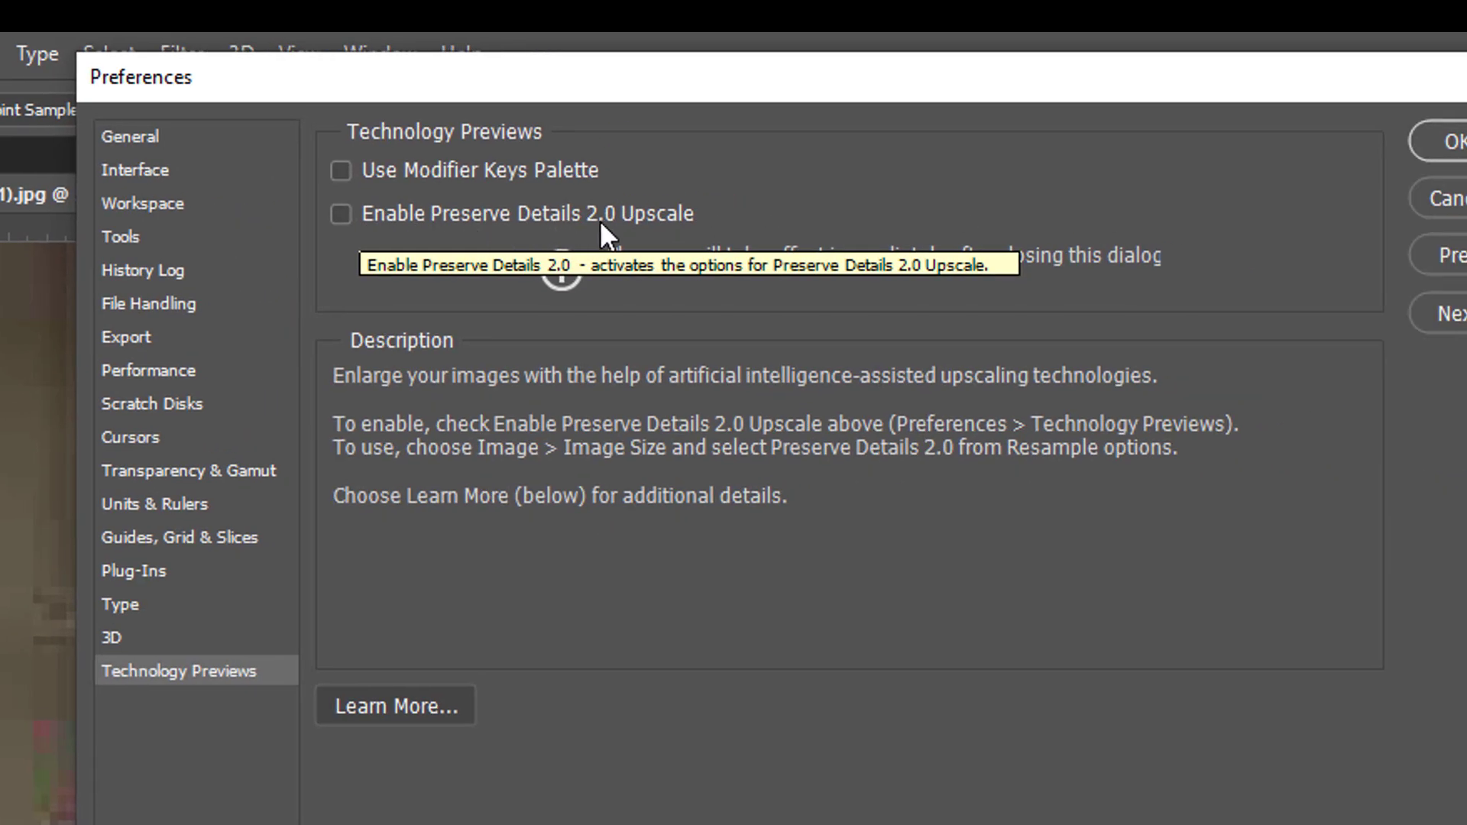
click(340, 214)
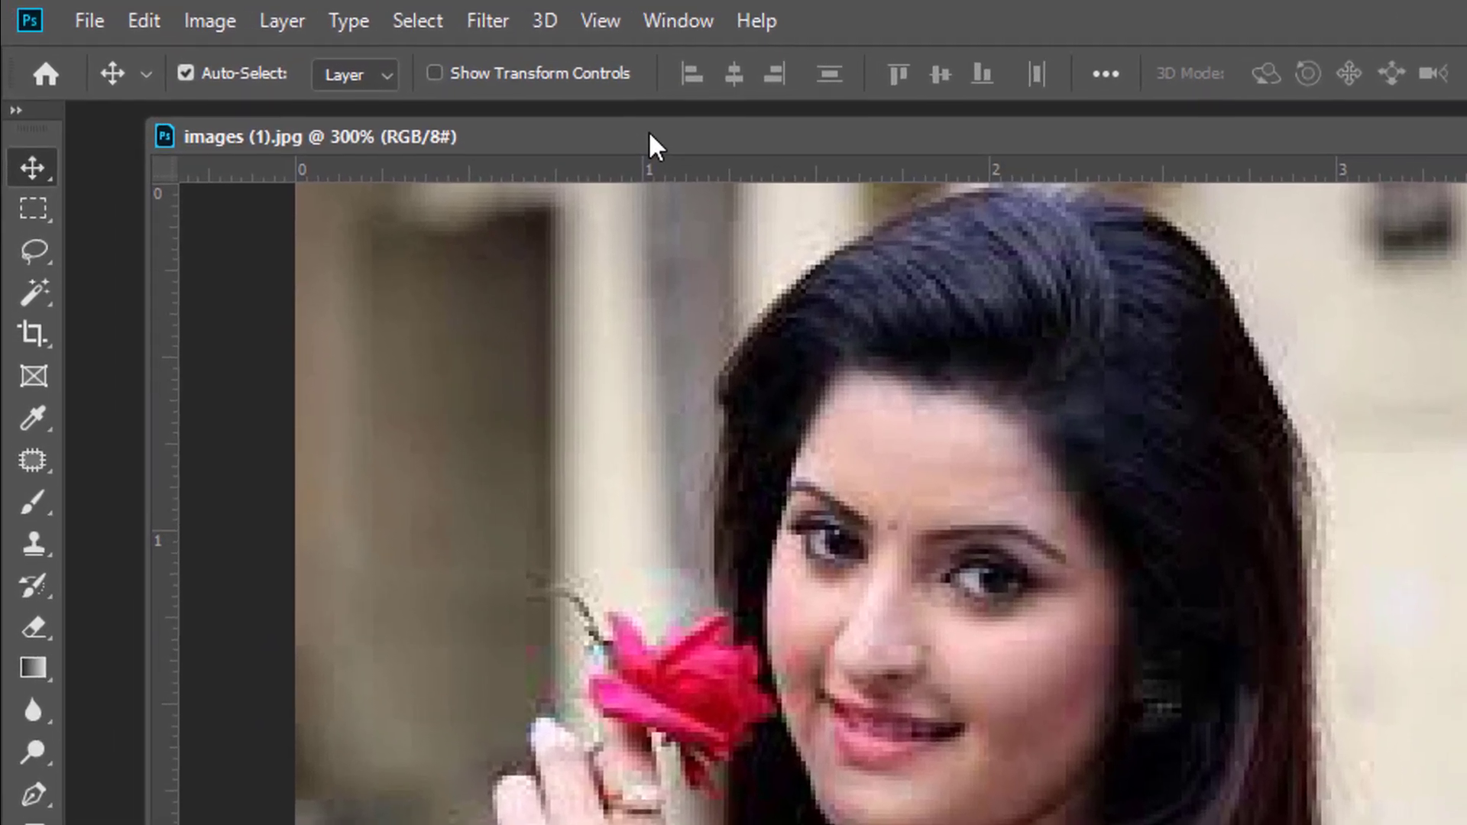
- In Image Size, enter resolution 300 ppi and width 4000 px
right_click(435, 91)
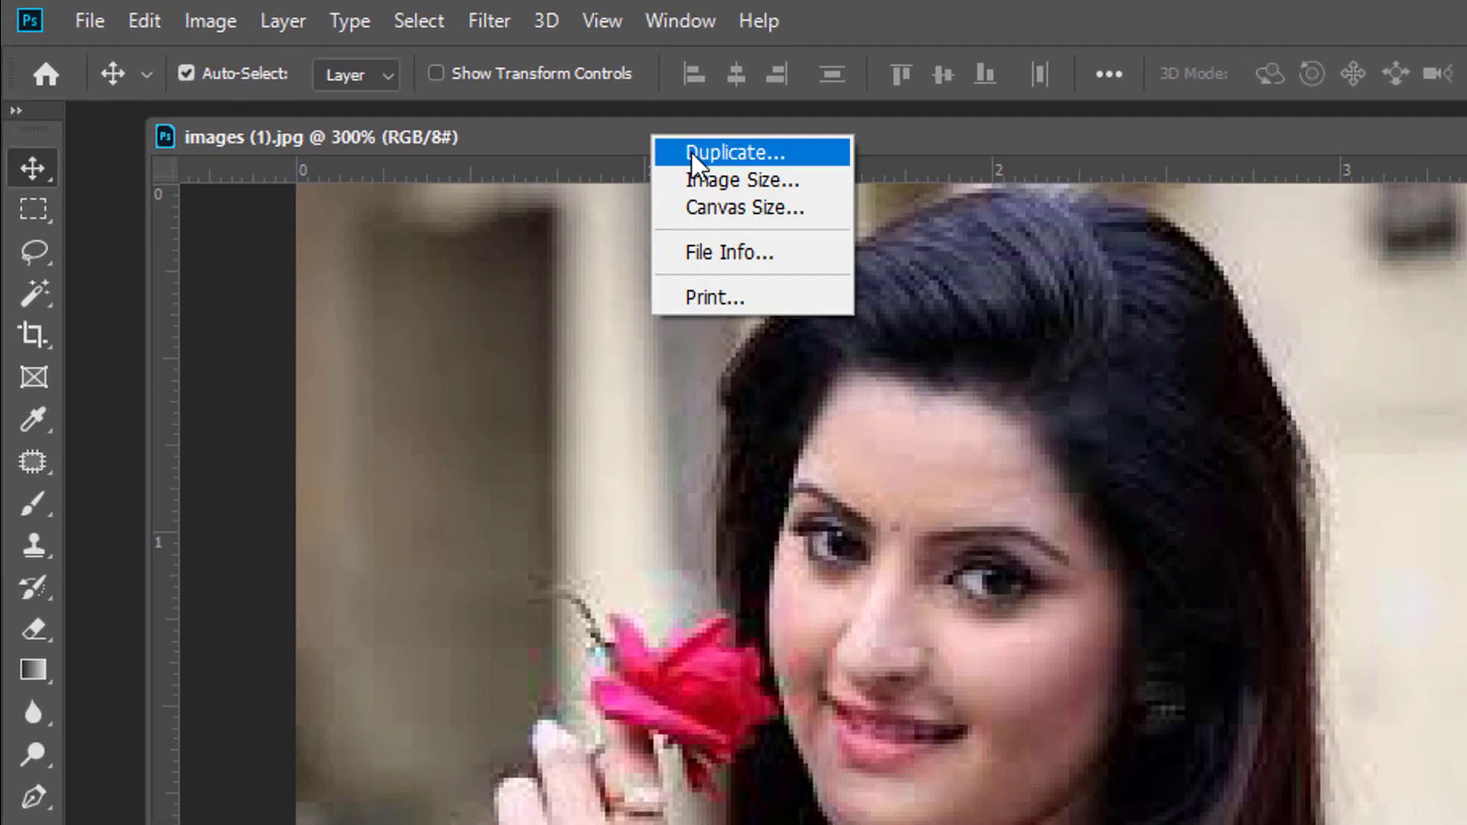
click(729, 180)
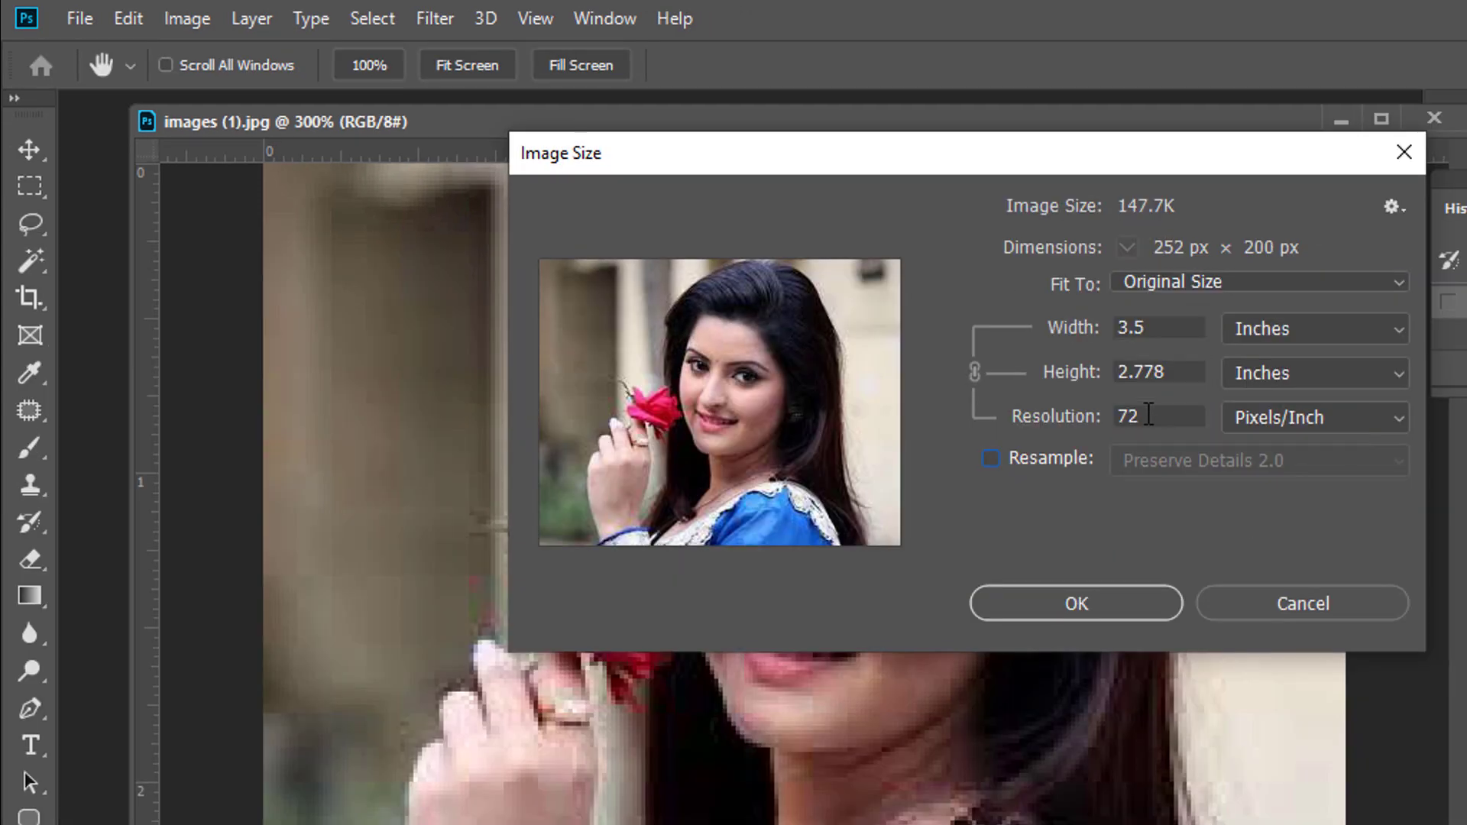
double_click(1149, 415)
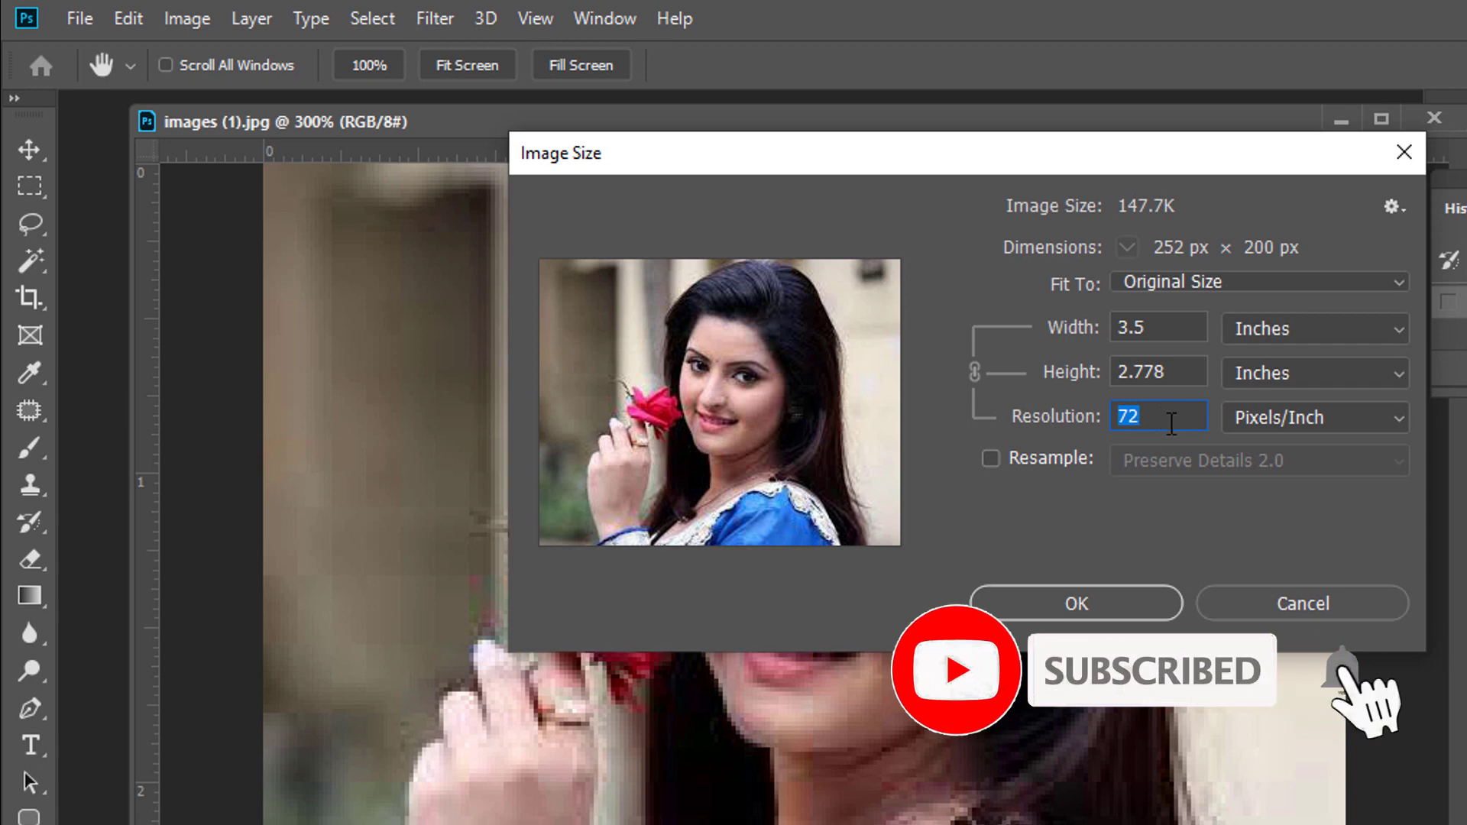
text(300)
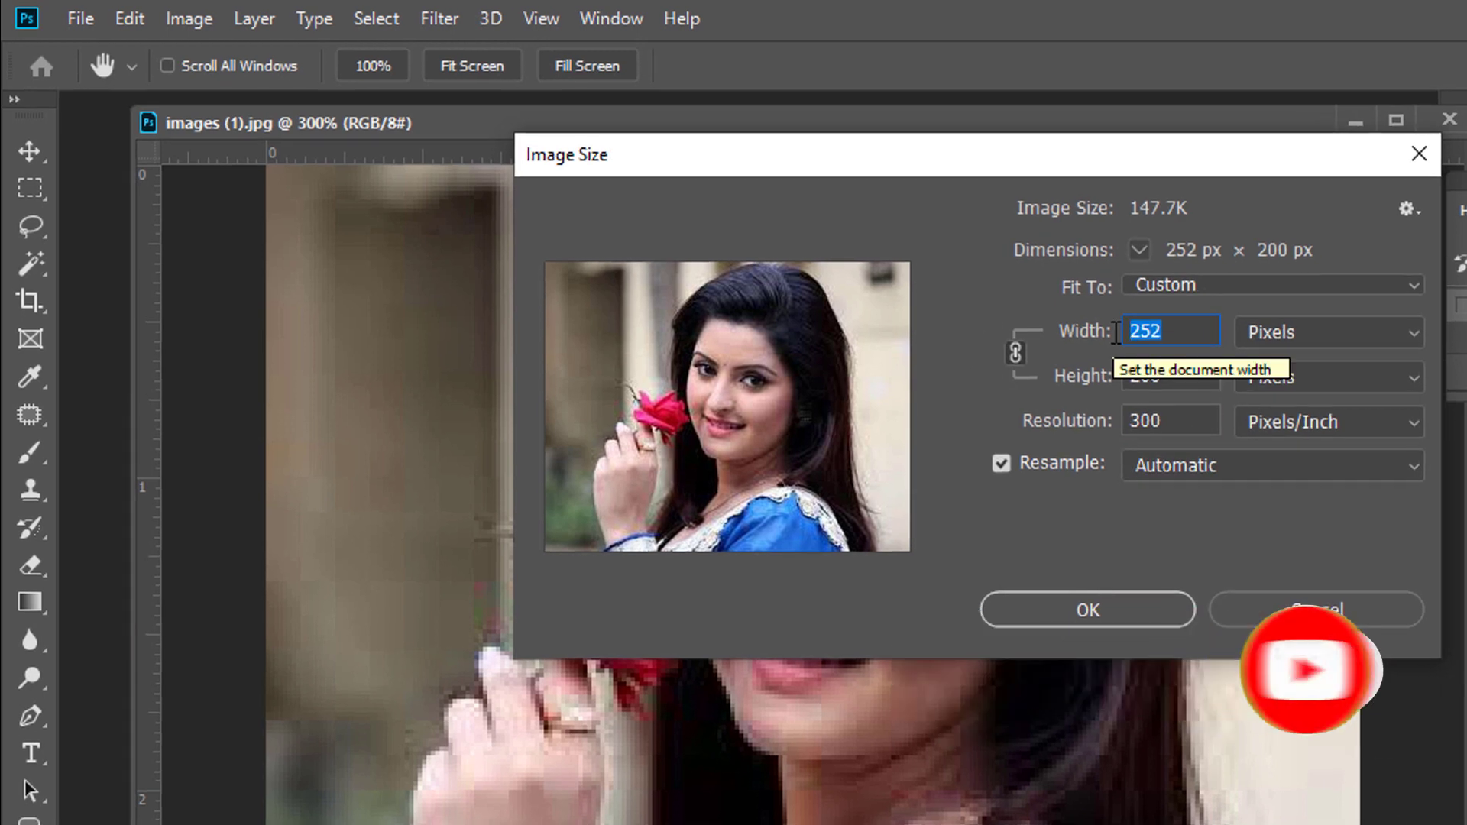
text(04)
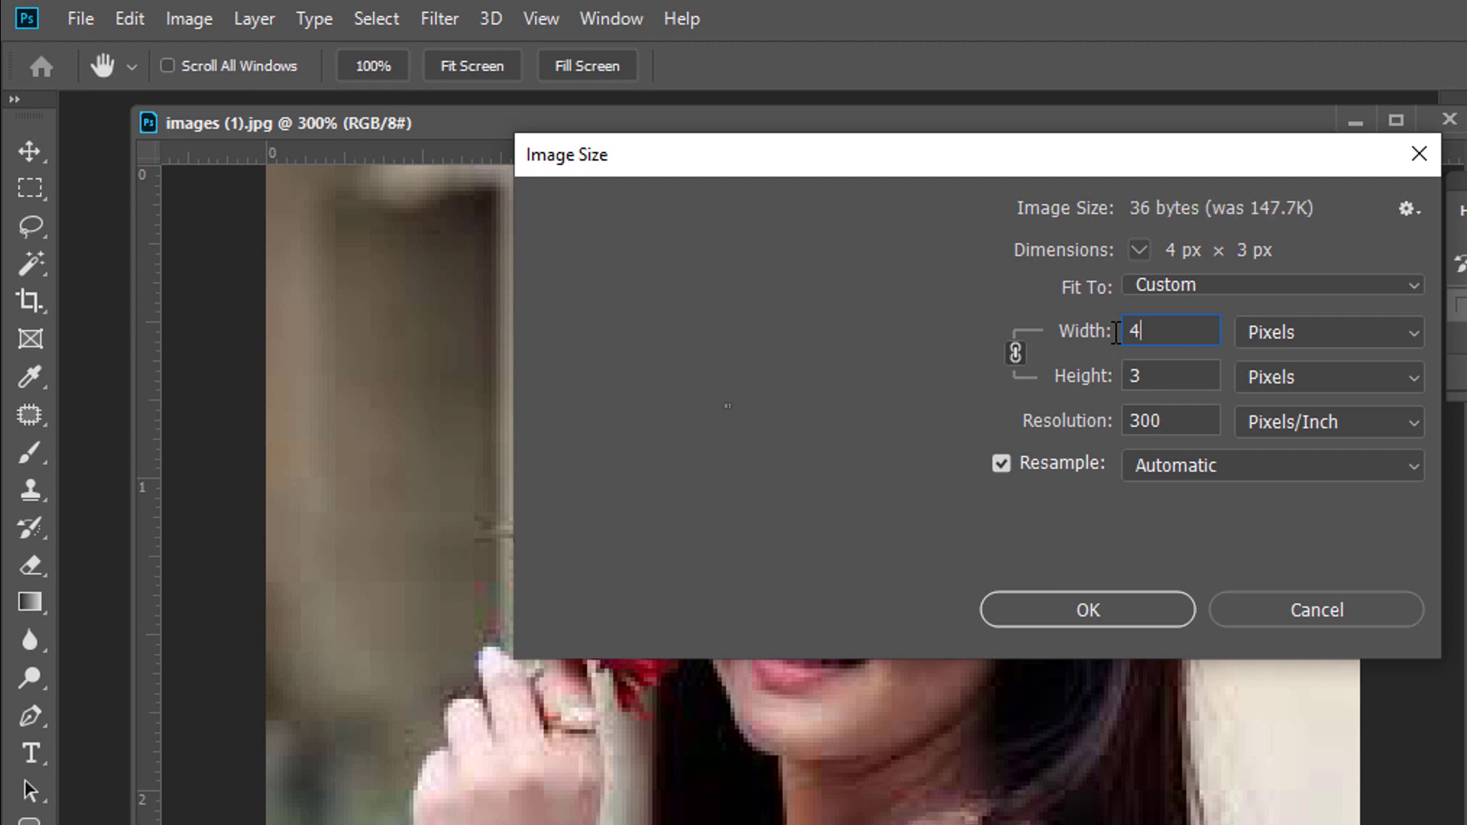
text(000)
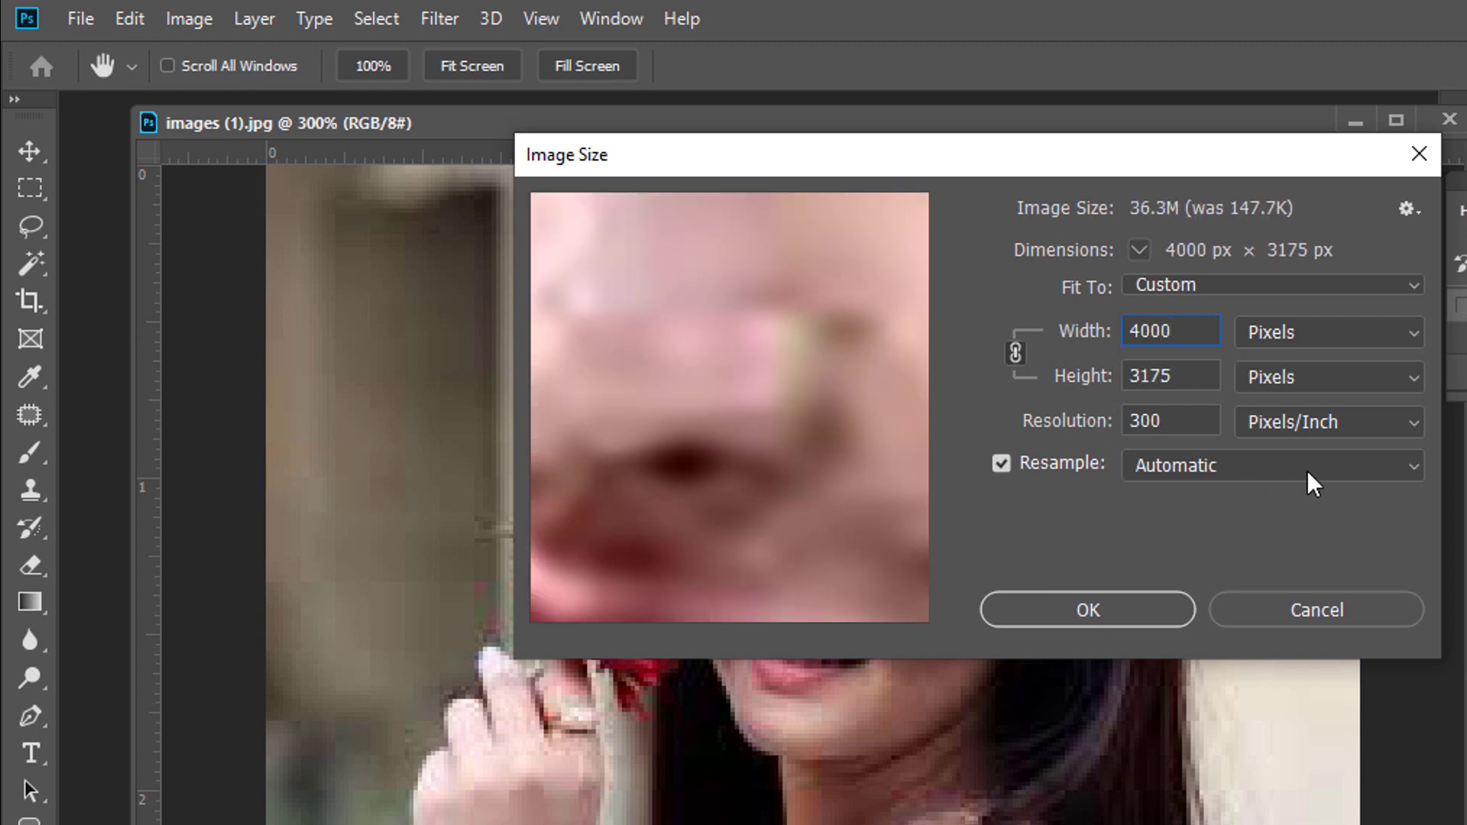
- Choose Preserve Details 2.0 resampling and zoom the preview out to the face and rose
click(1409, 464)
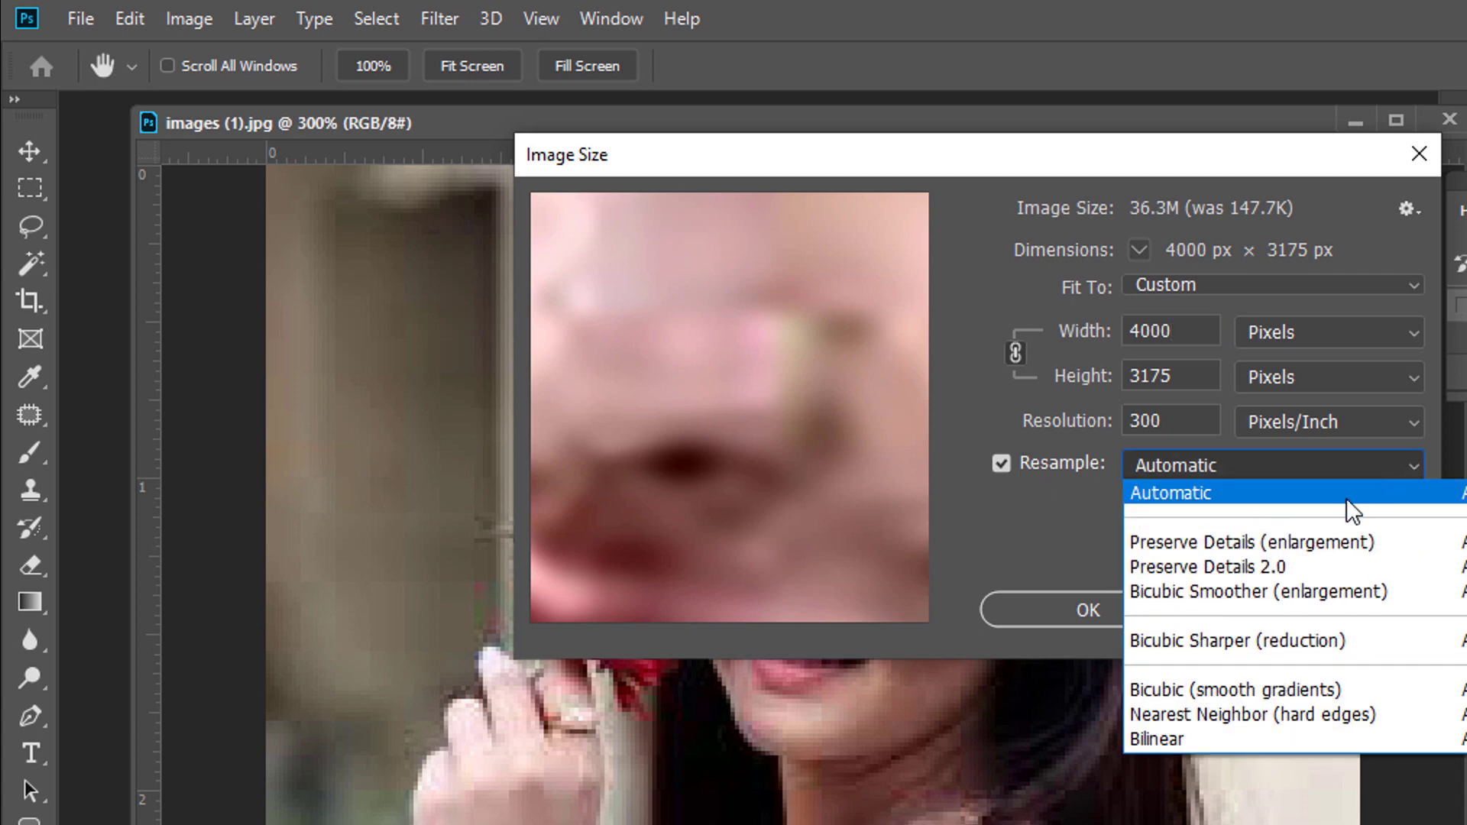
click(1221, 570)
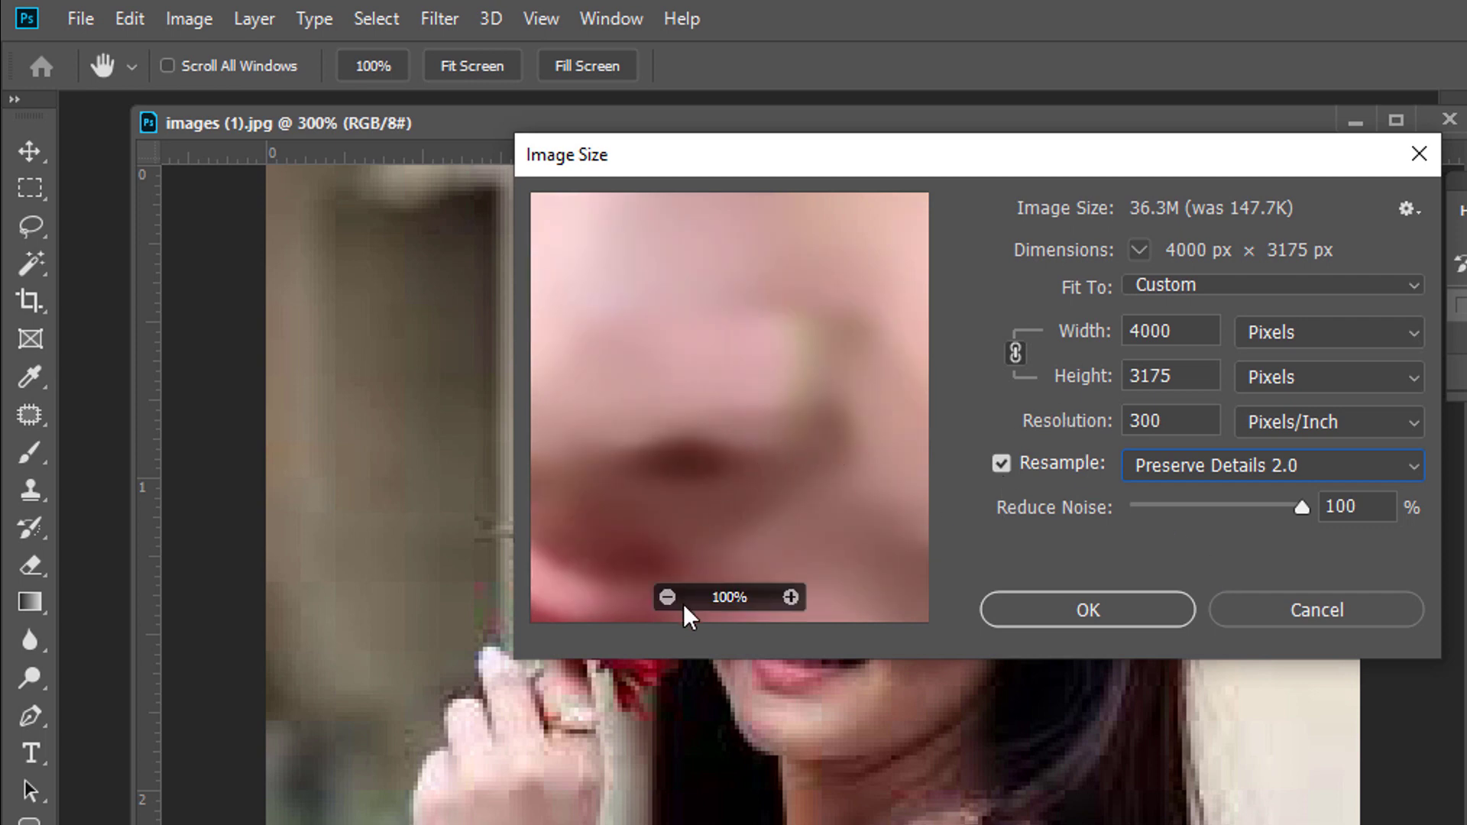
click(668, 594)
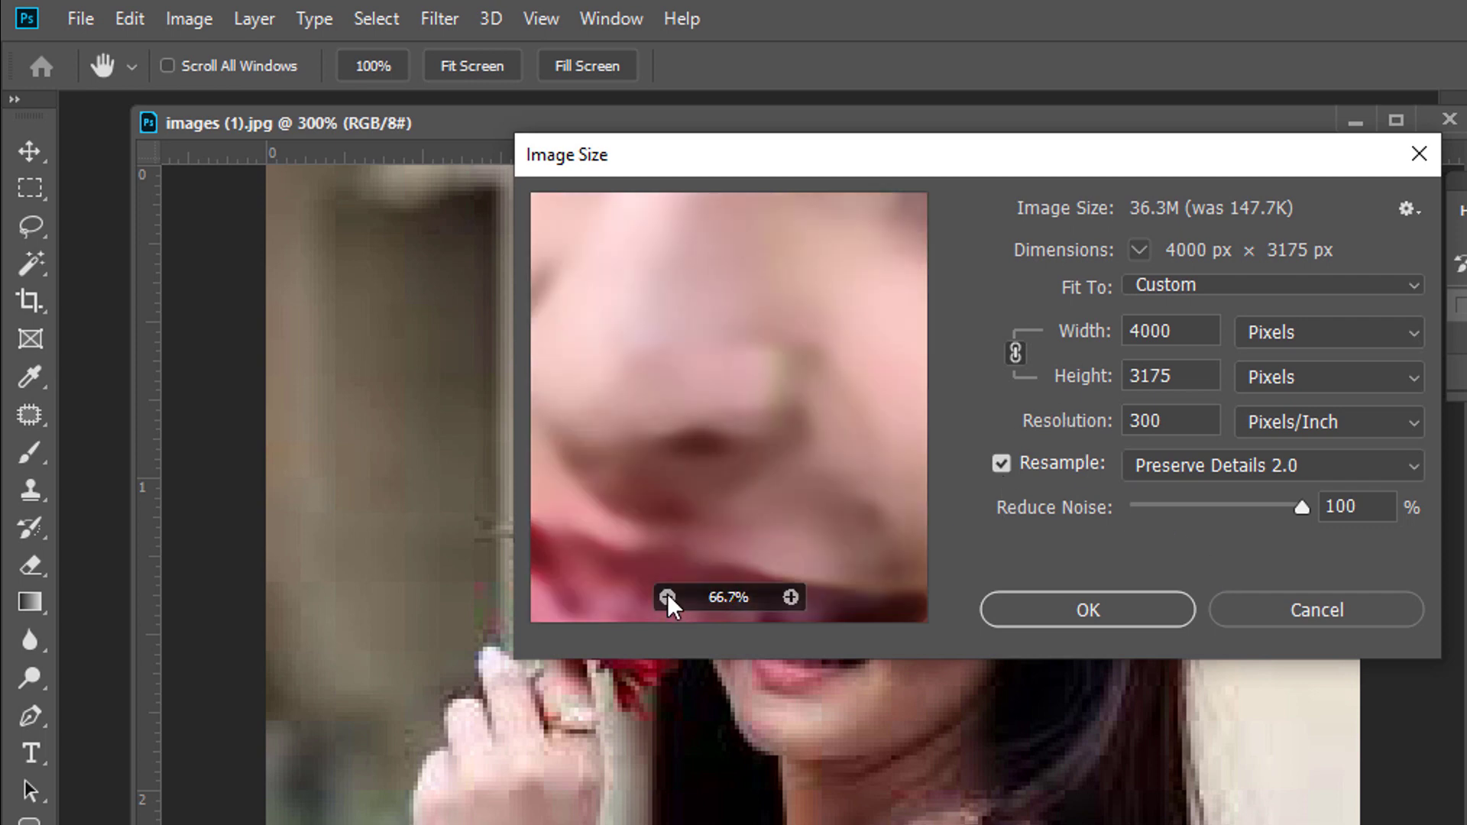
click(668, 594)
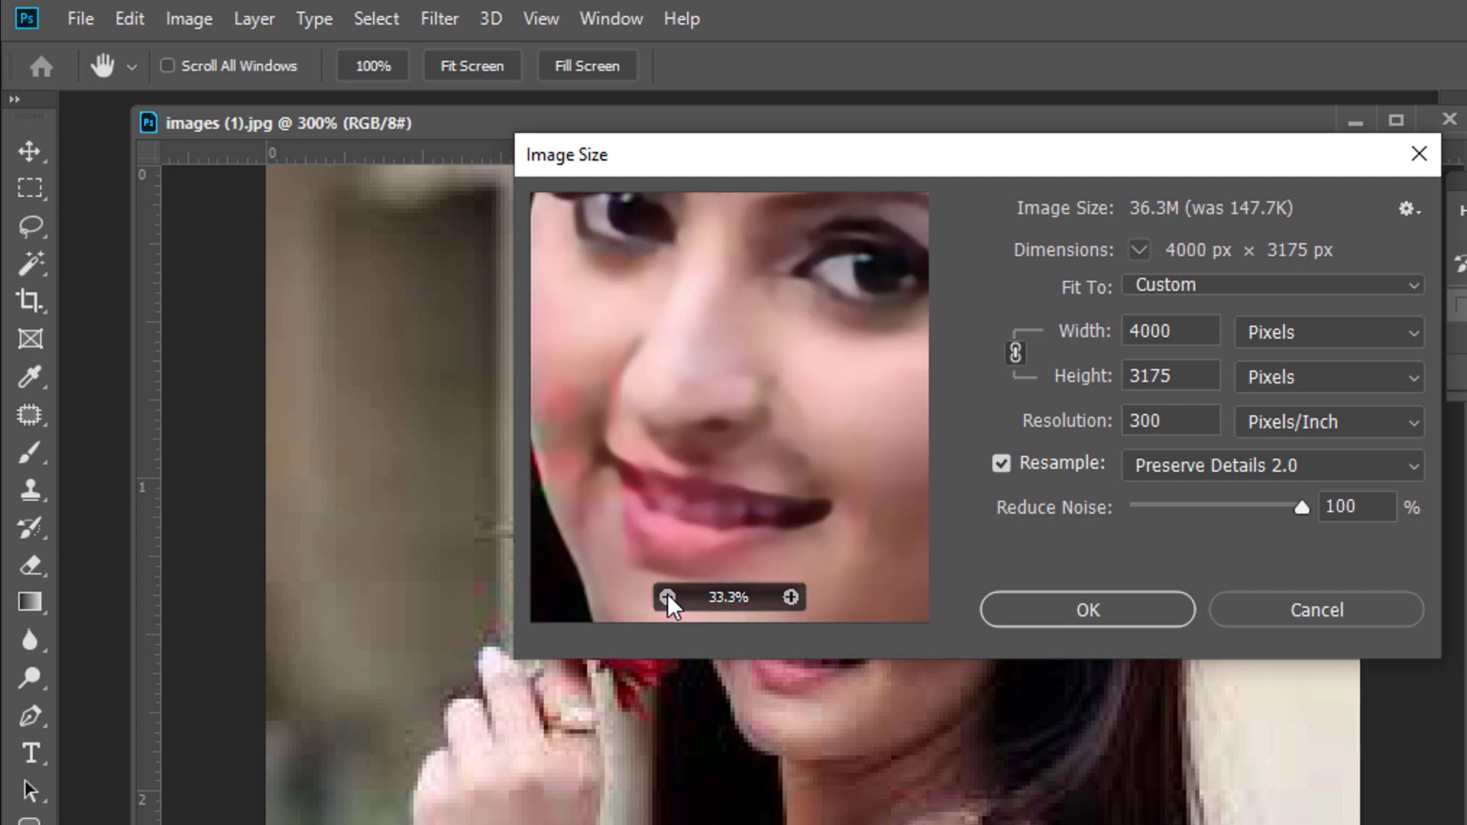
click(667, 596)
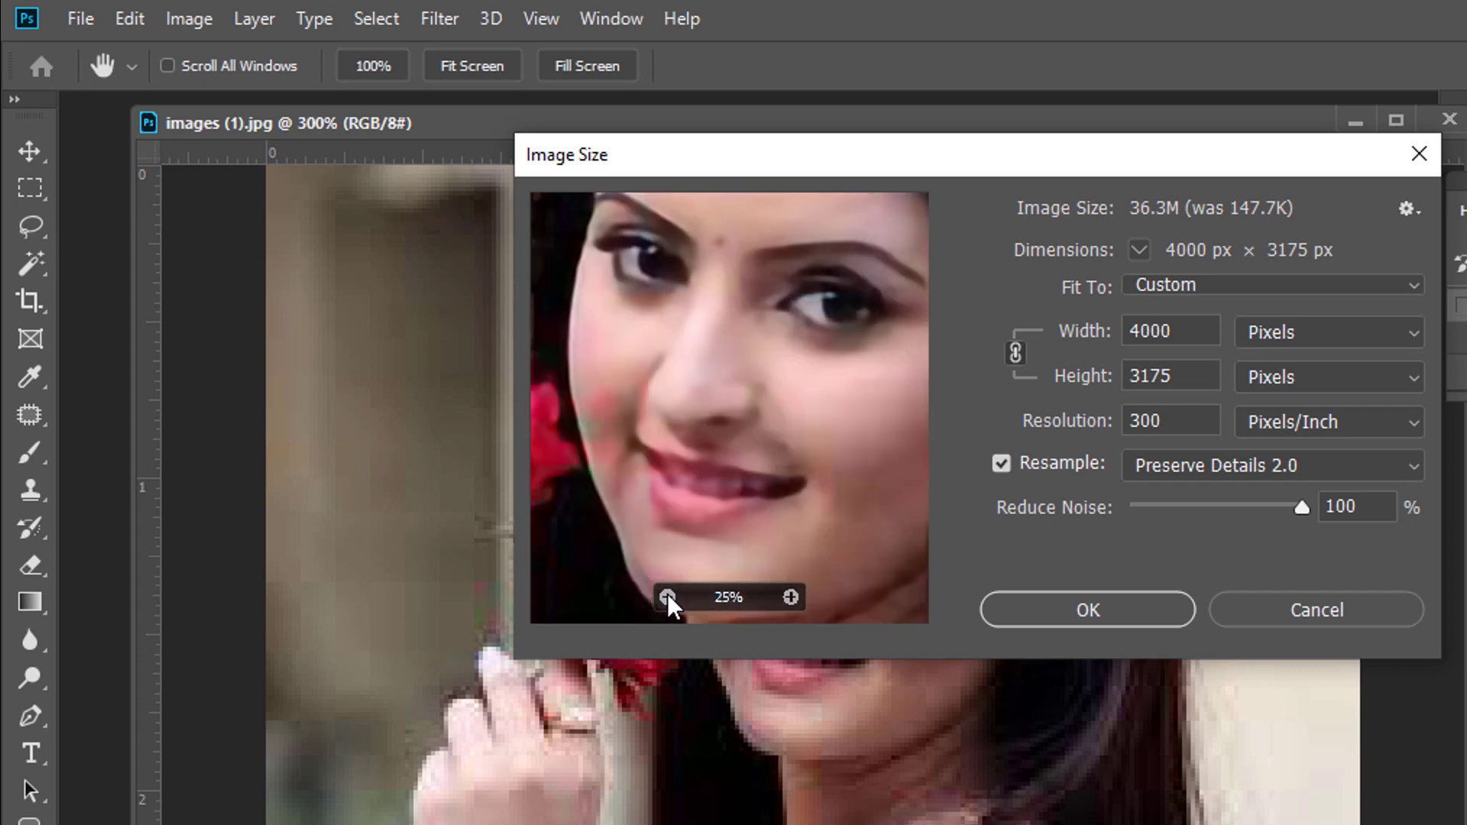
click(667, 594)
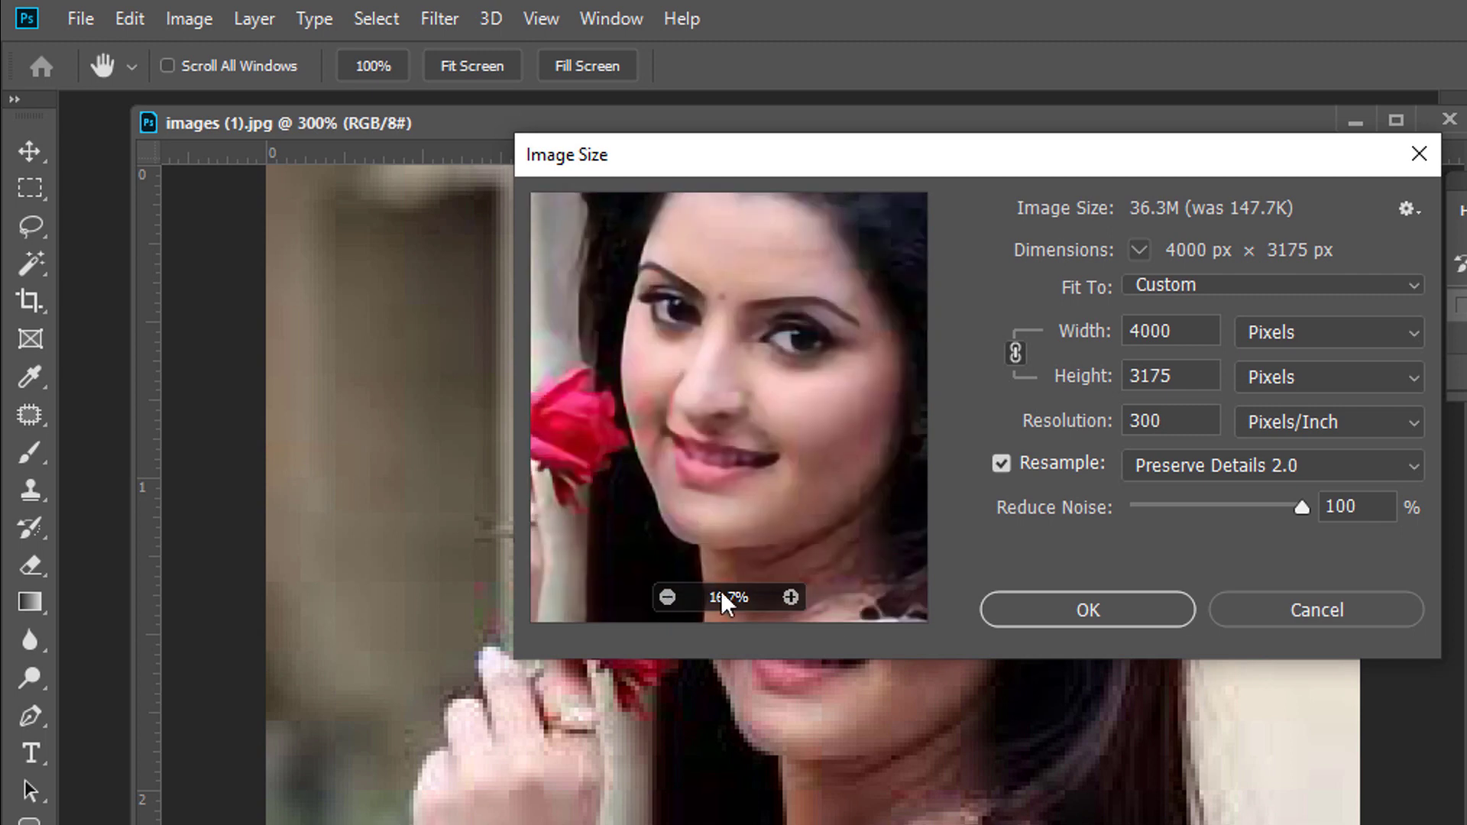
click(792, 596)
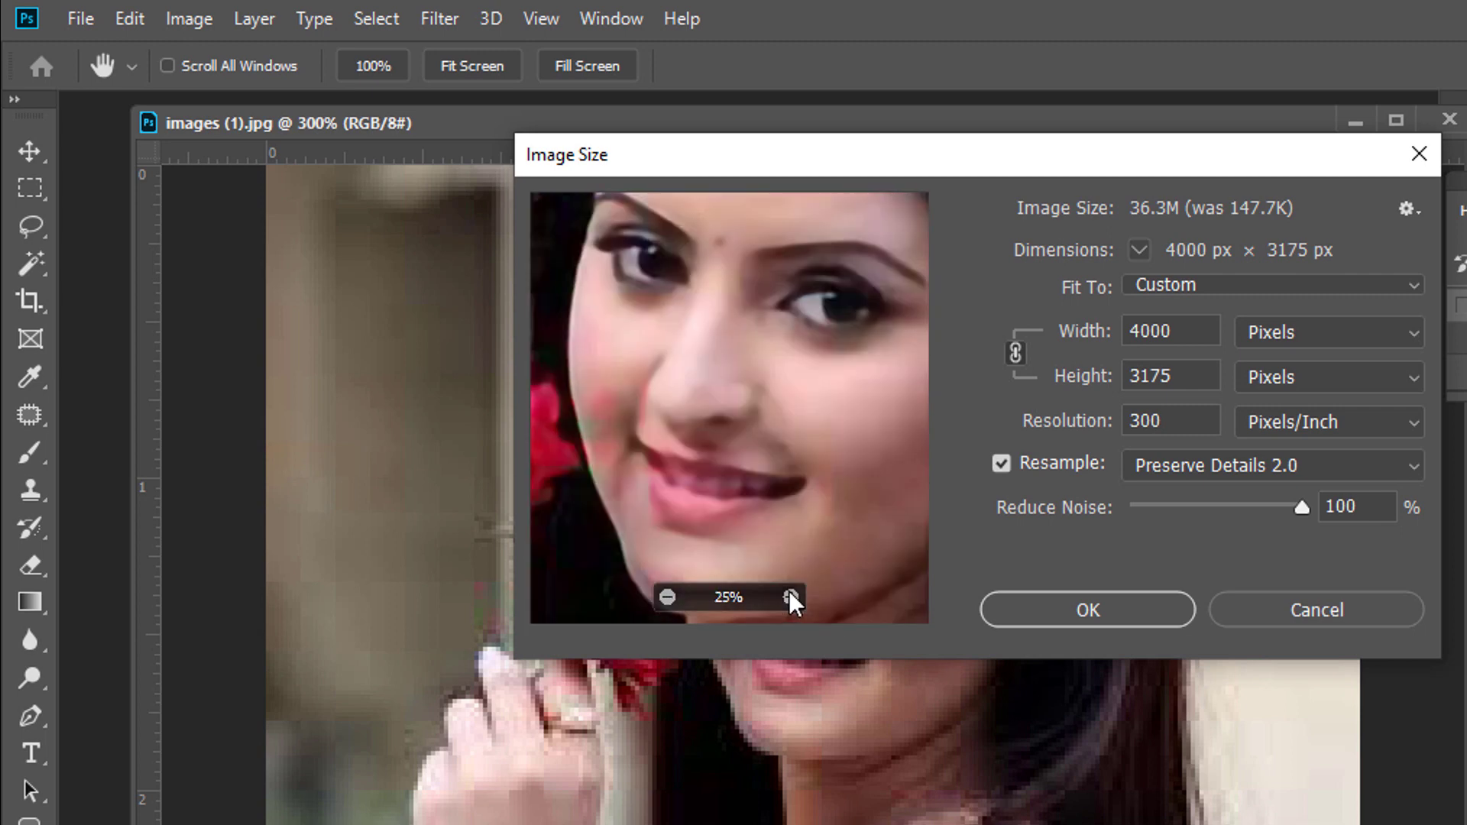
click(792, 597)
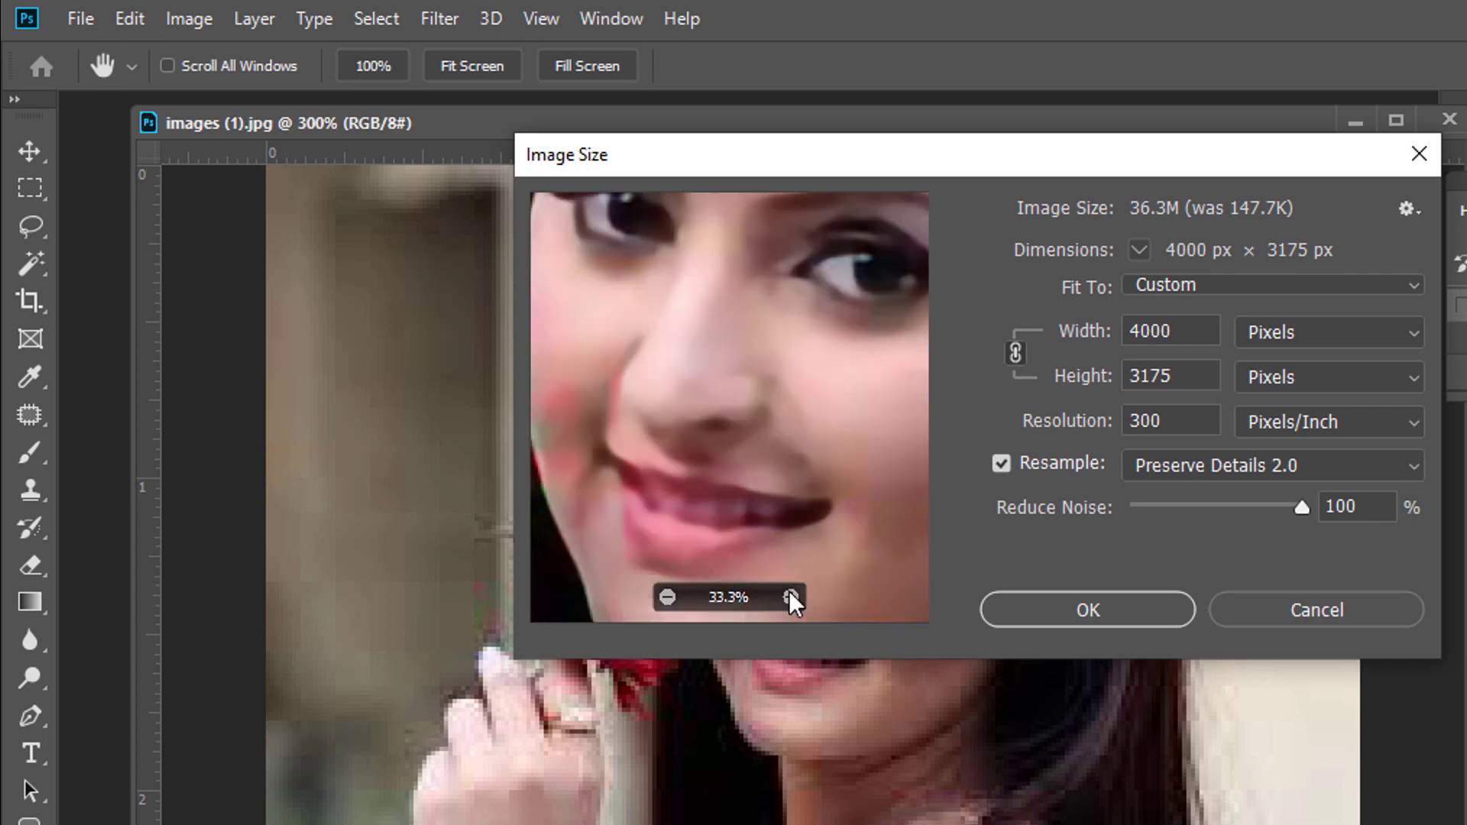
click(668, 600)
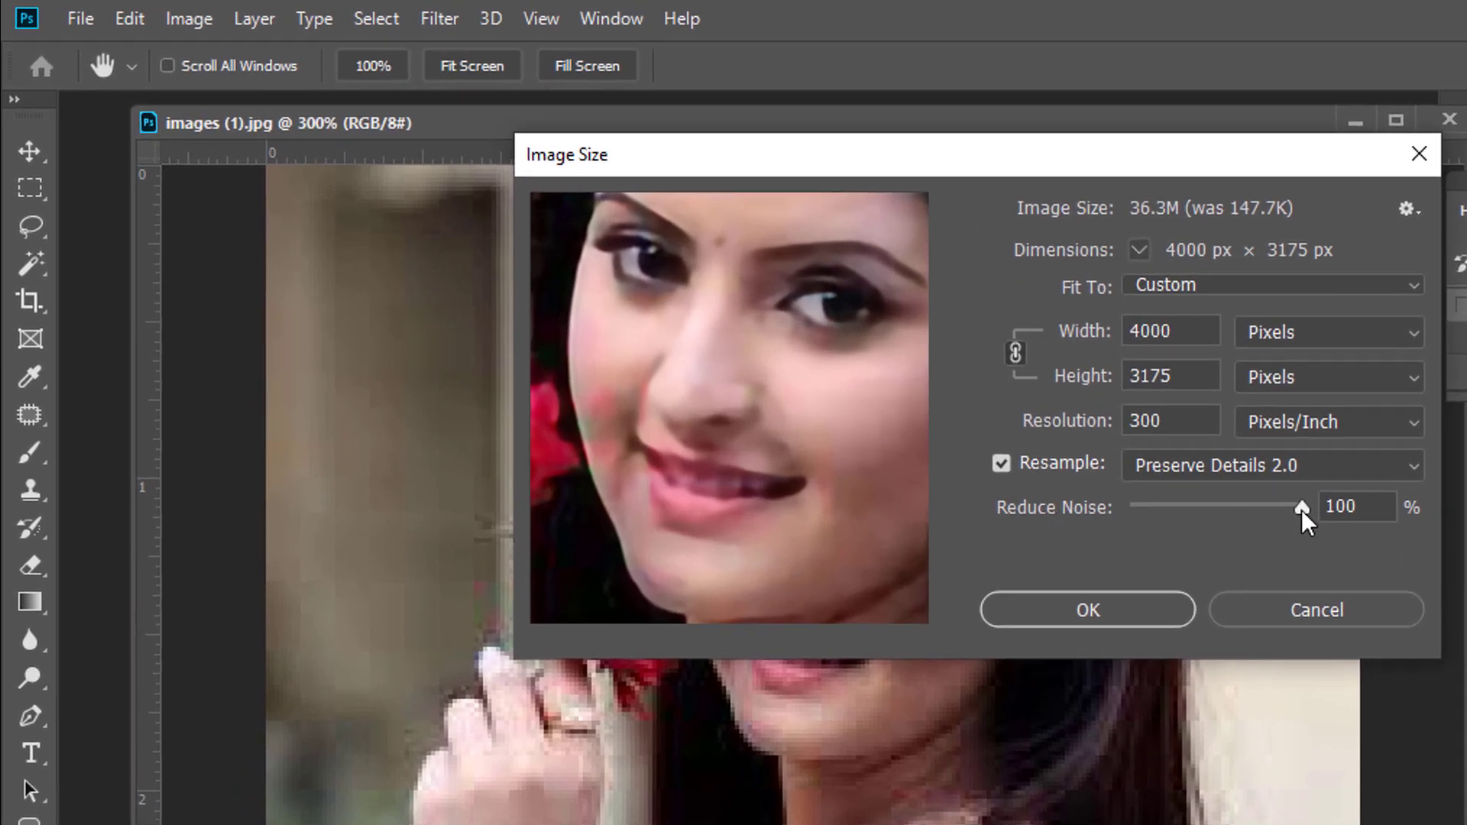
- Set Reduce Noise to 100% after comparing strengths in the zoomed preview
drag(1300, 508, 1144, 498)
mouse_move(1144, 497)
mouse_down()
mouse_move(1087, 499)
mouse_move(1140, 508)
mouse_move(1257, 490)
mouse_move(1239, 490)
mouse_move(1257, 507)
mouse_move(1305, 506)
mouse_up()
mouse_move(739, 316)
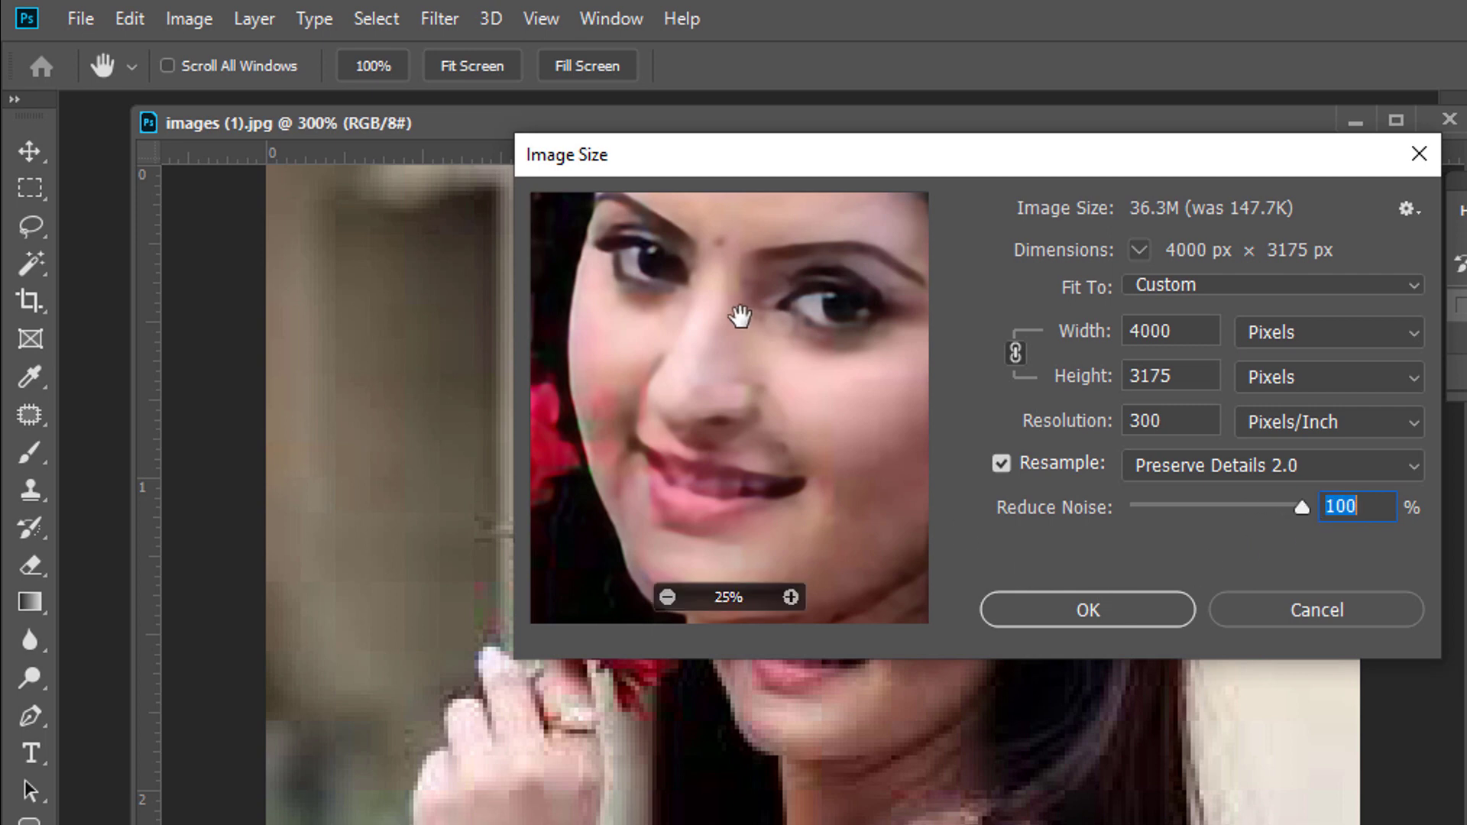
click(793, 597)
click(793, 597)
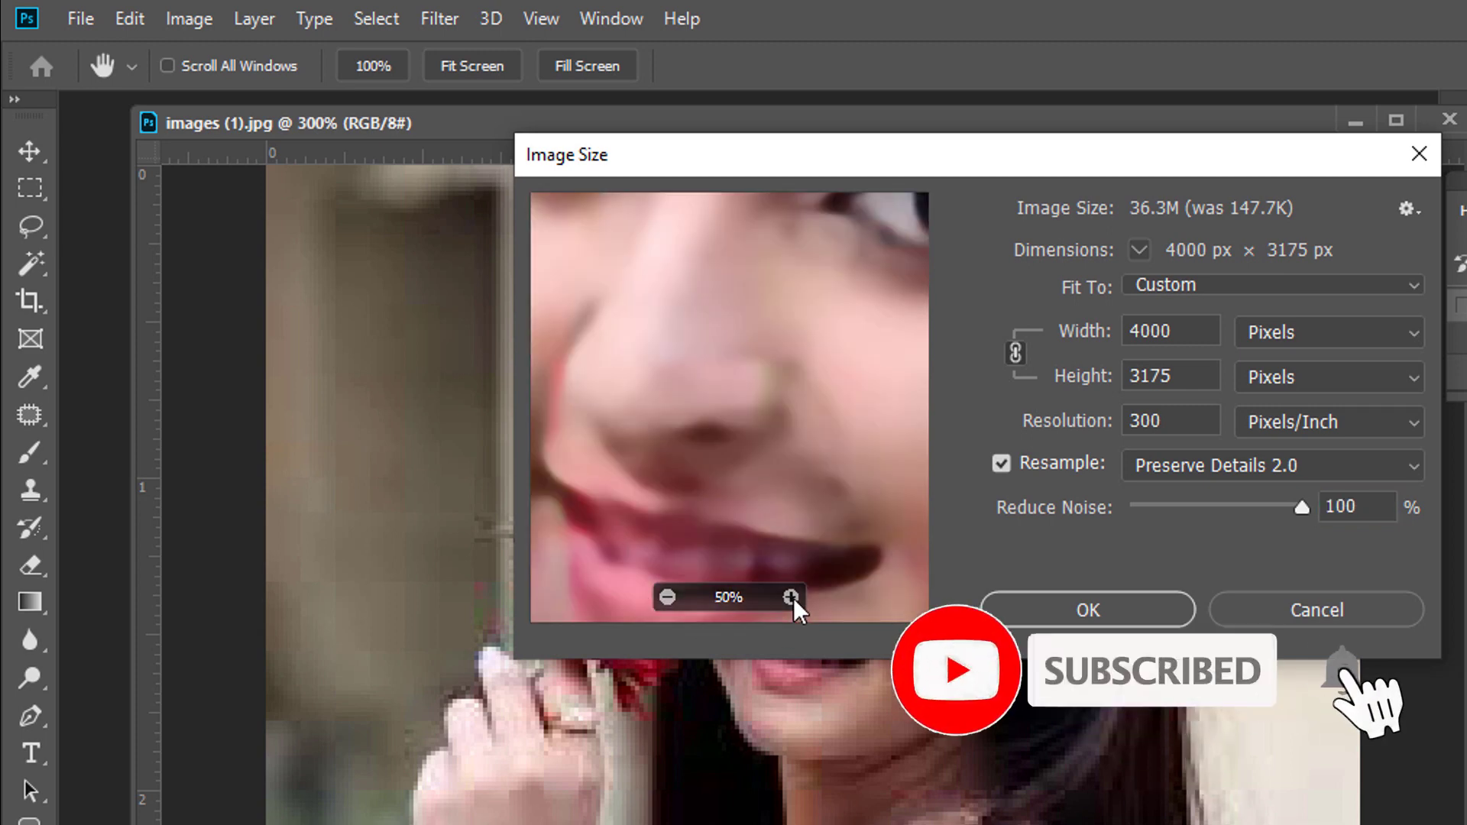
click(666, 596)
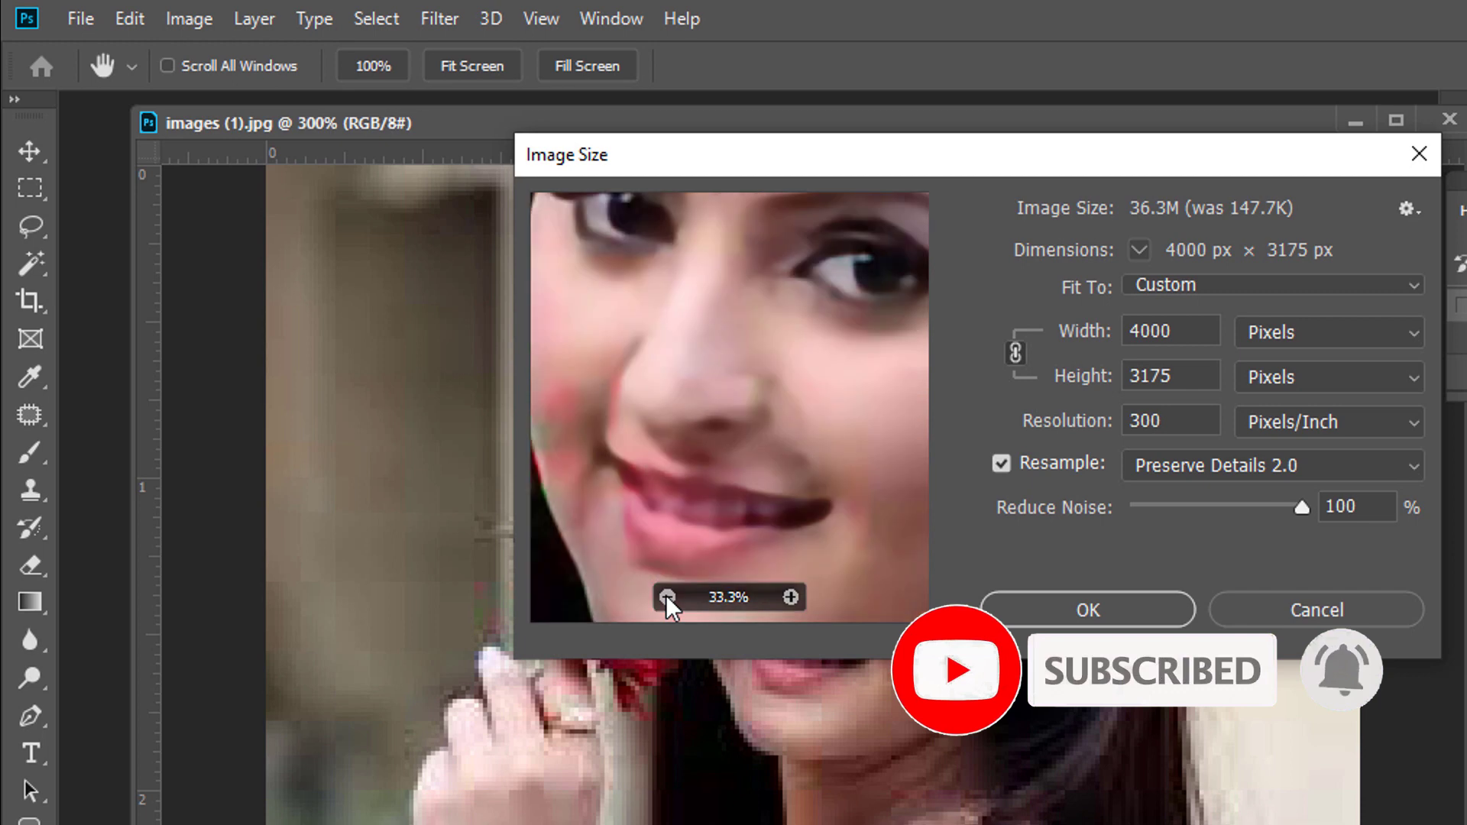
click(666, 596)
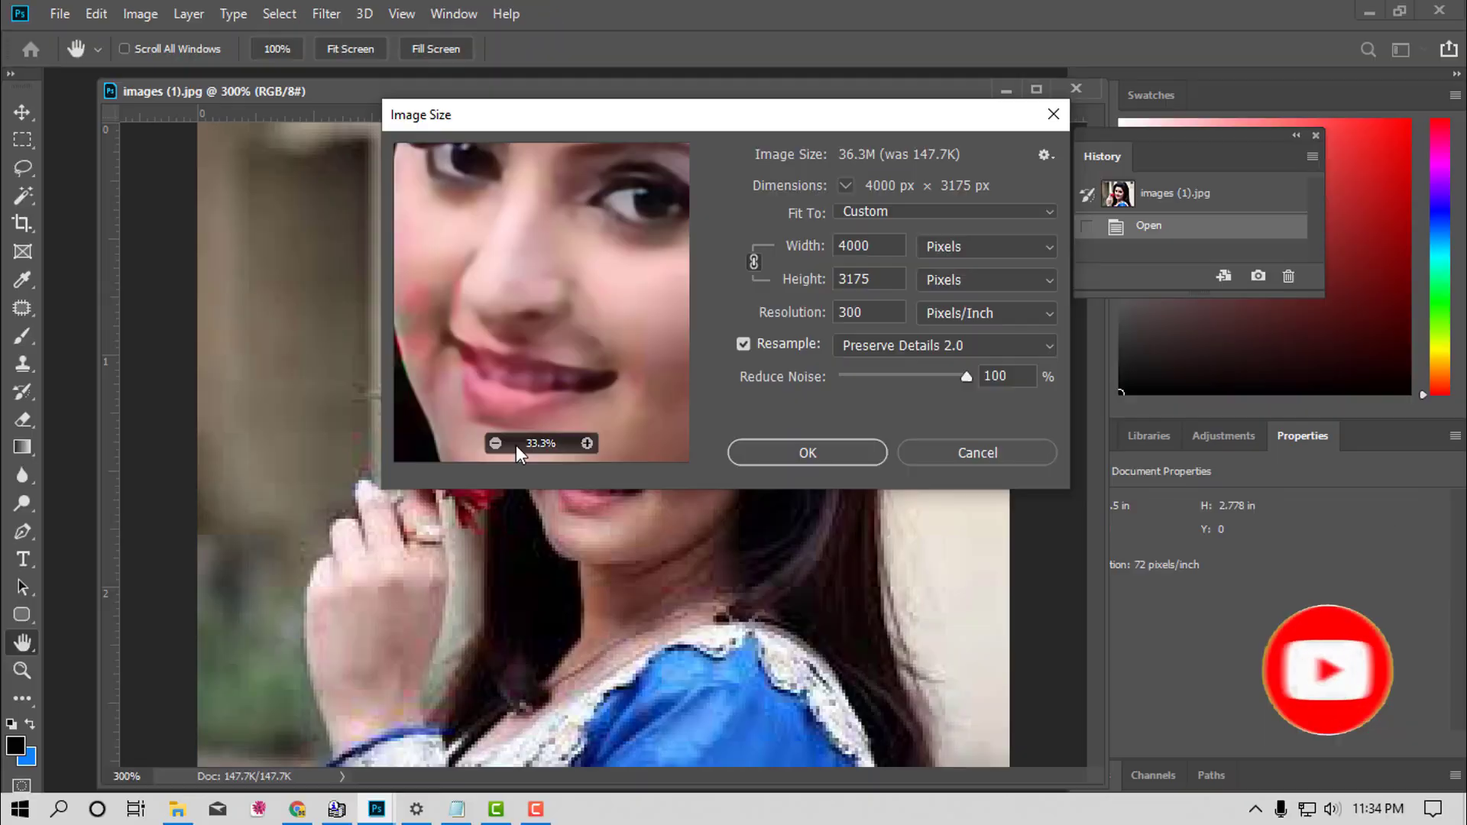
- Zoom the preview slightly on the face and apply the 4000 × 3175 px resize
click(588, 444)
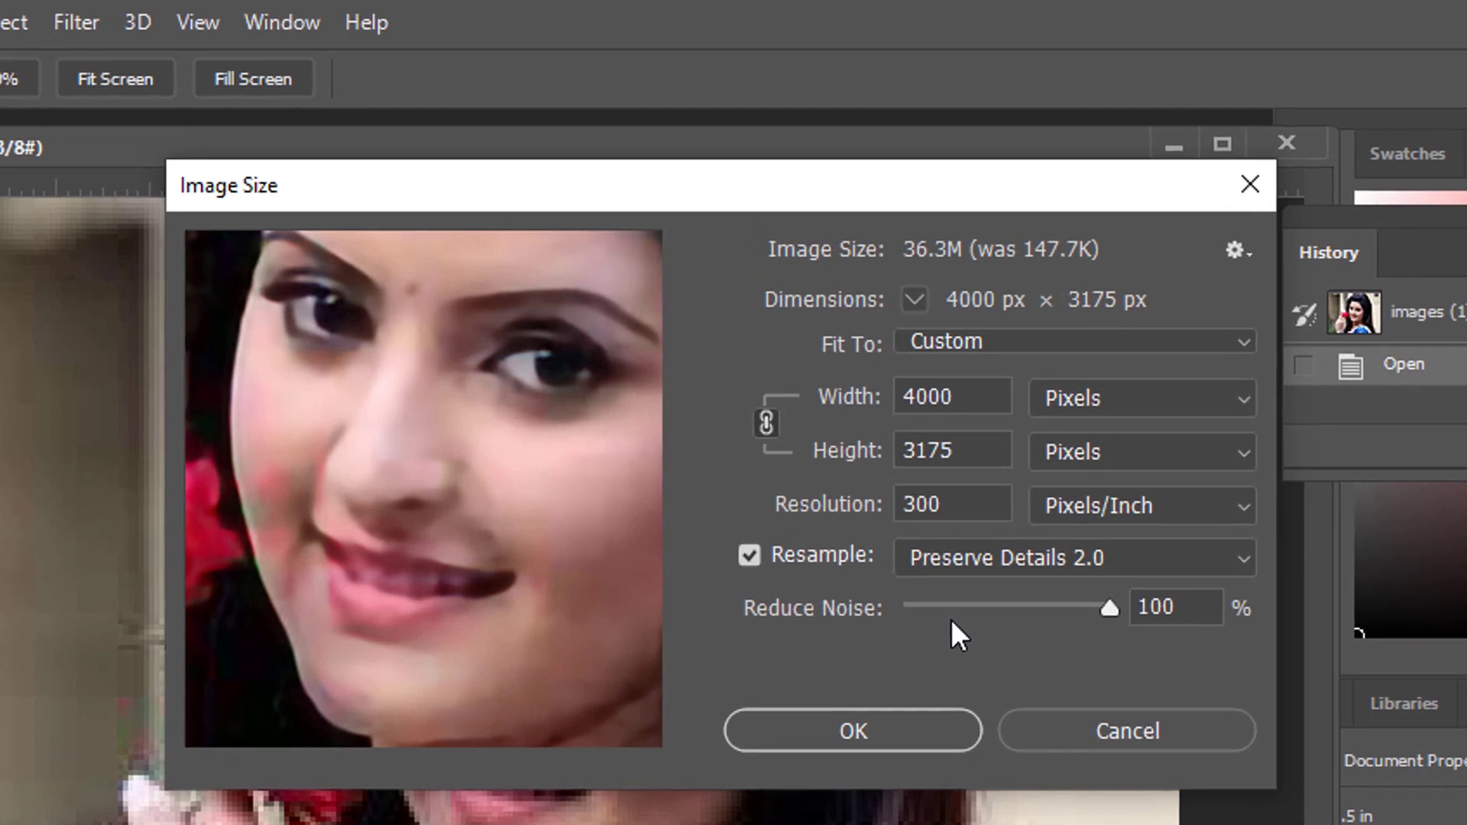
click(895, 733)
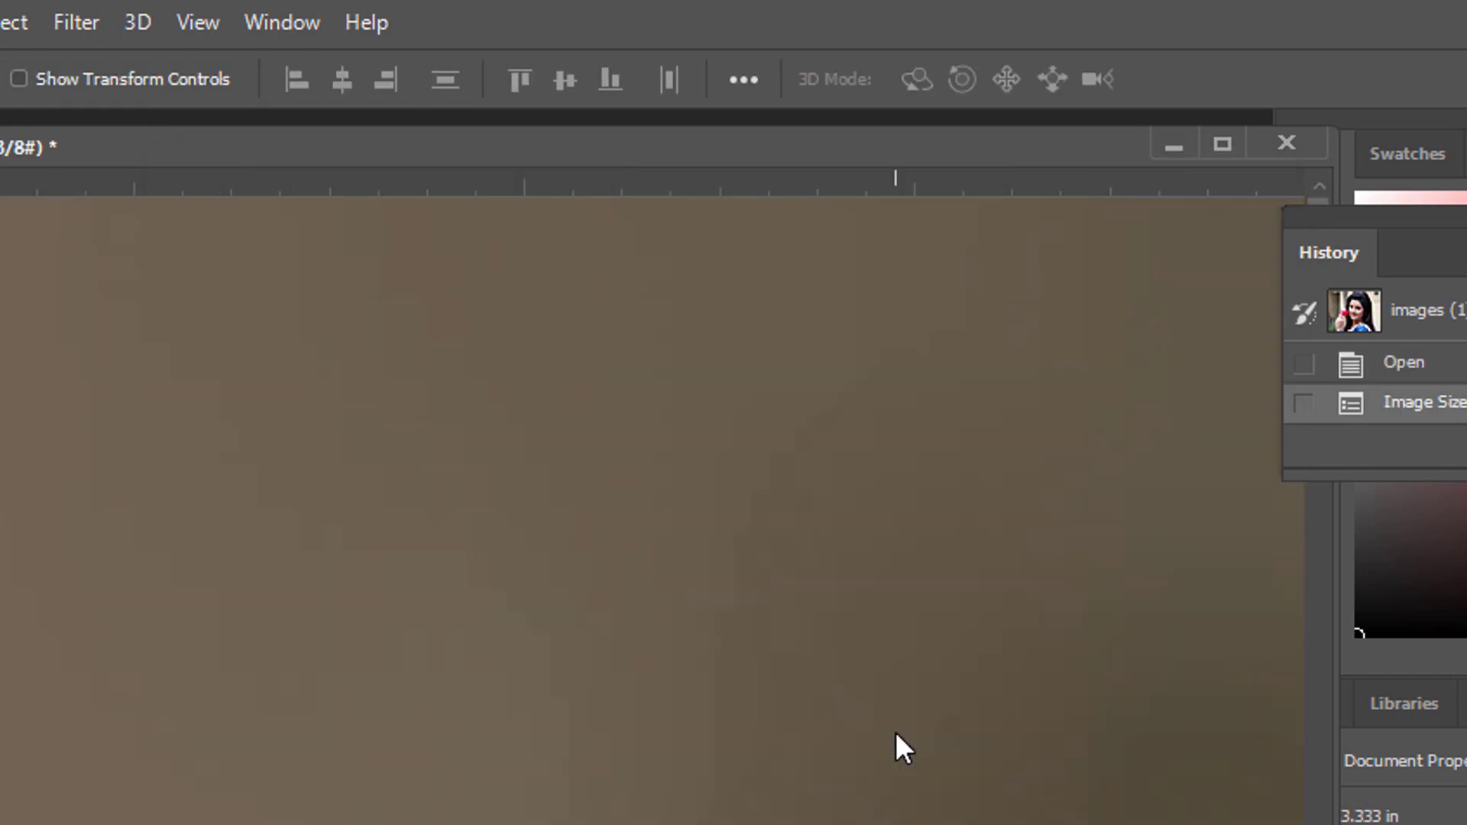